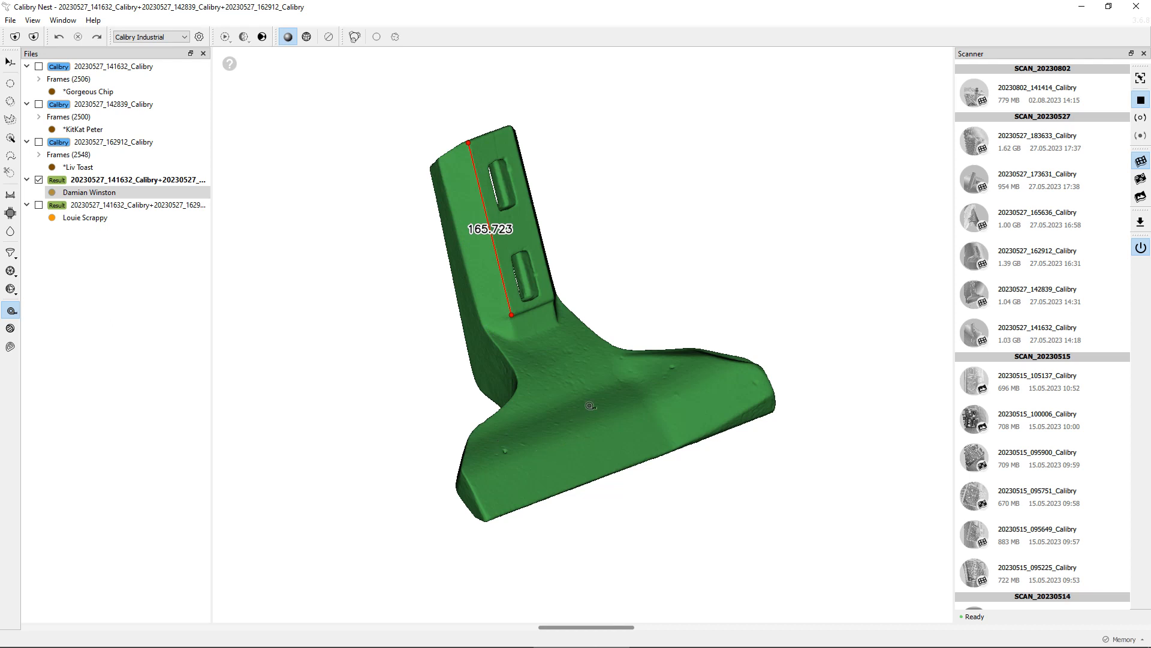
Measure the distance across the blade's base with a second point-to-point measurement, then leave the measuring tool
left_click_drag(612, 437, 483, 454)
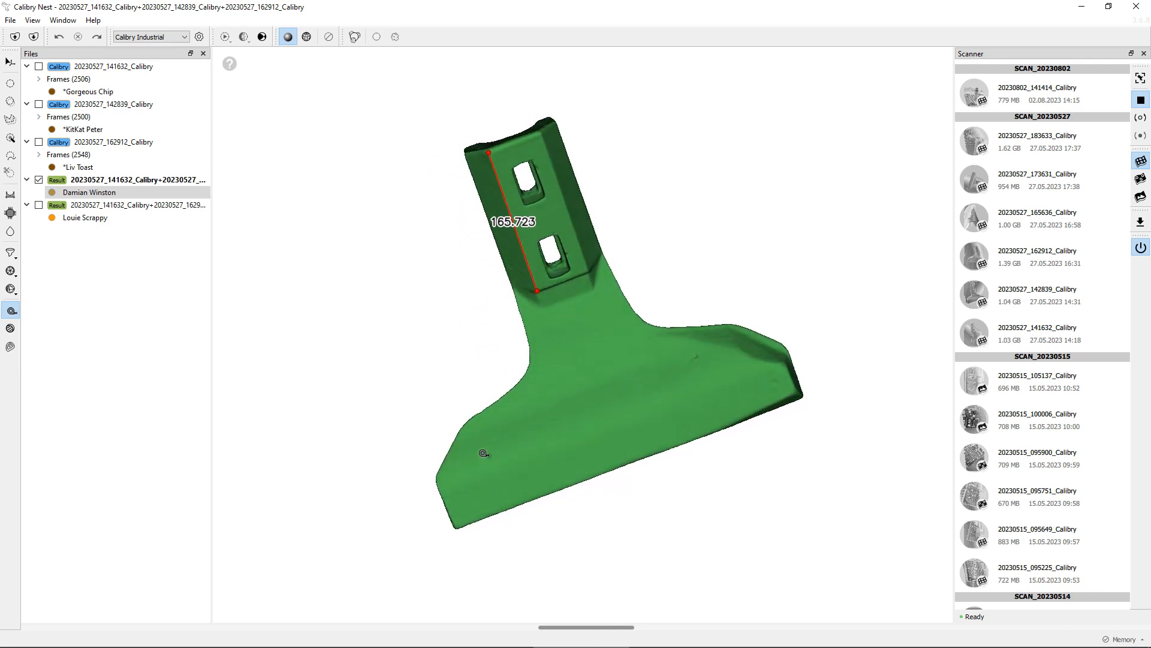
left_click(695, 356)
left_click_drag(538, 485, 600, 333)
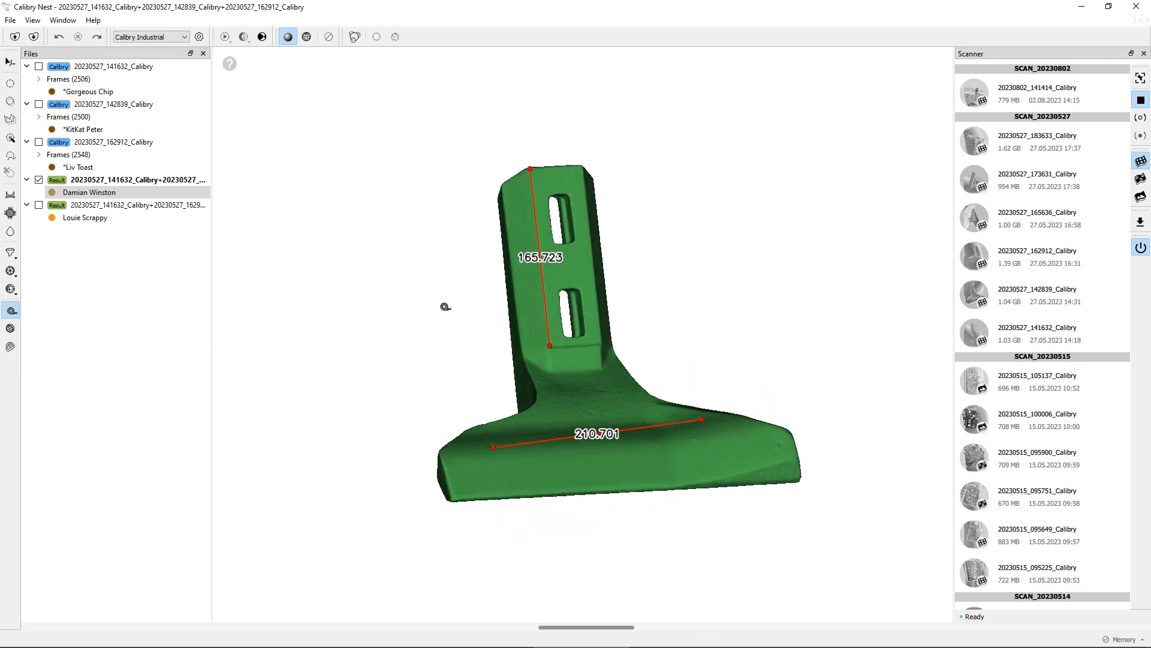
key("Escape")
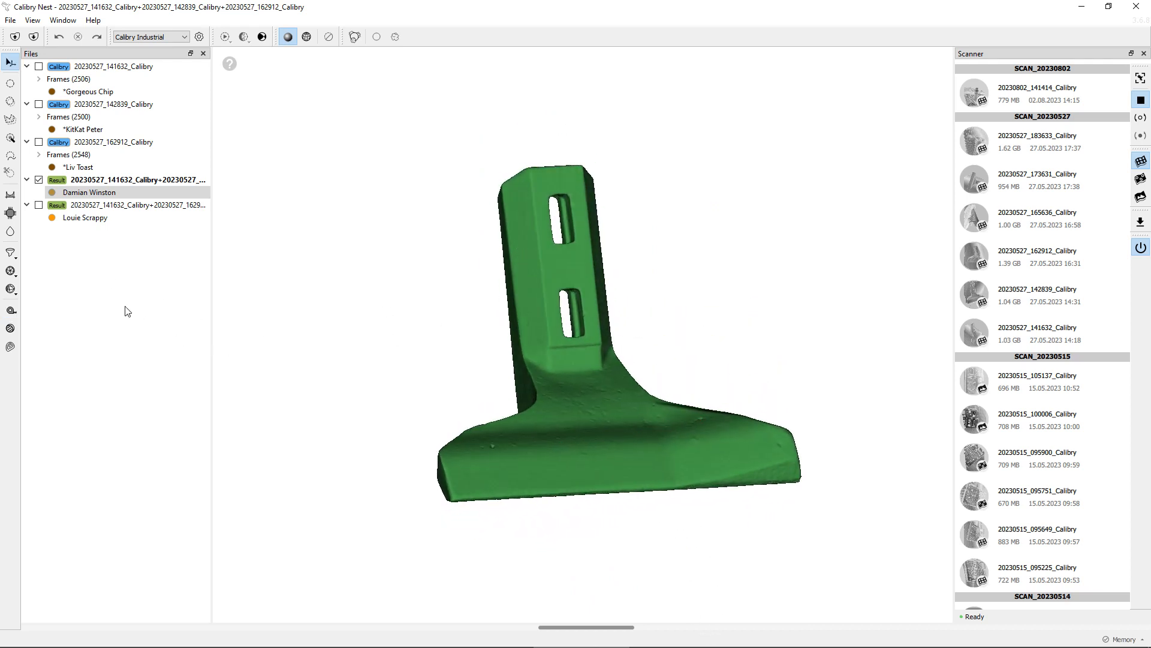
Open the Section tool and define a vertical section plane with a line drawn down the middle of the part
left_click(10, 329)
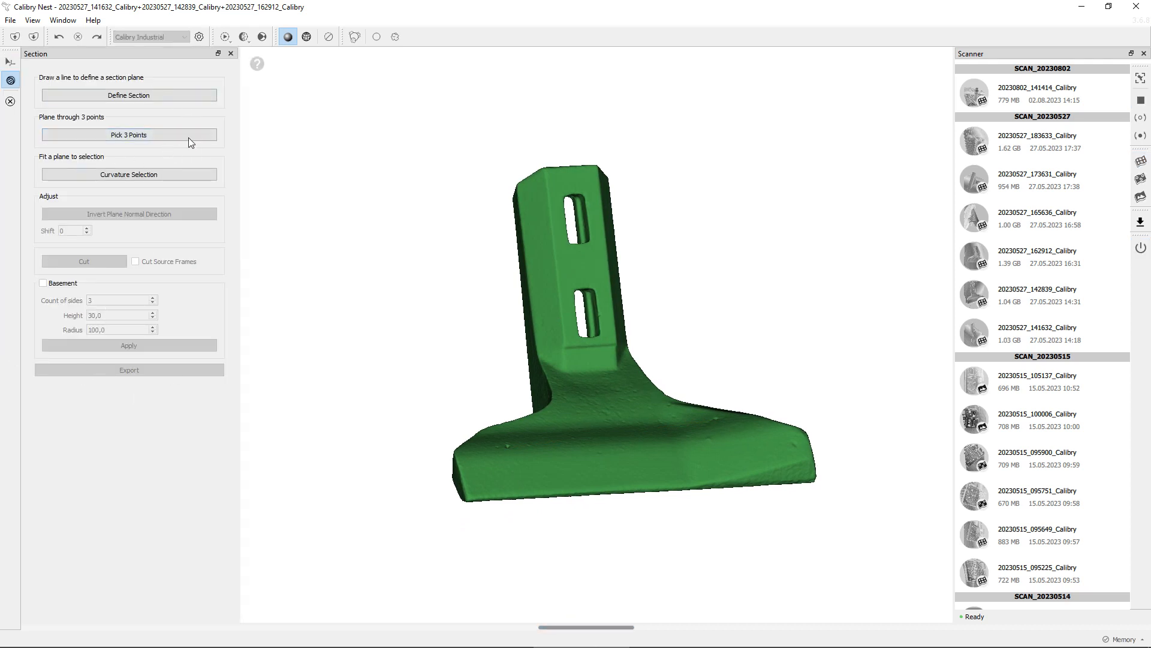
left_click(185, 97)
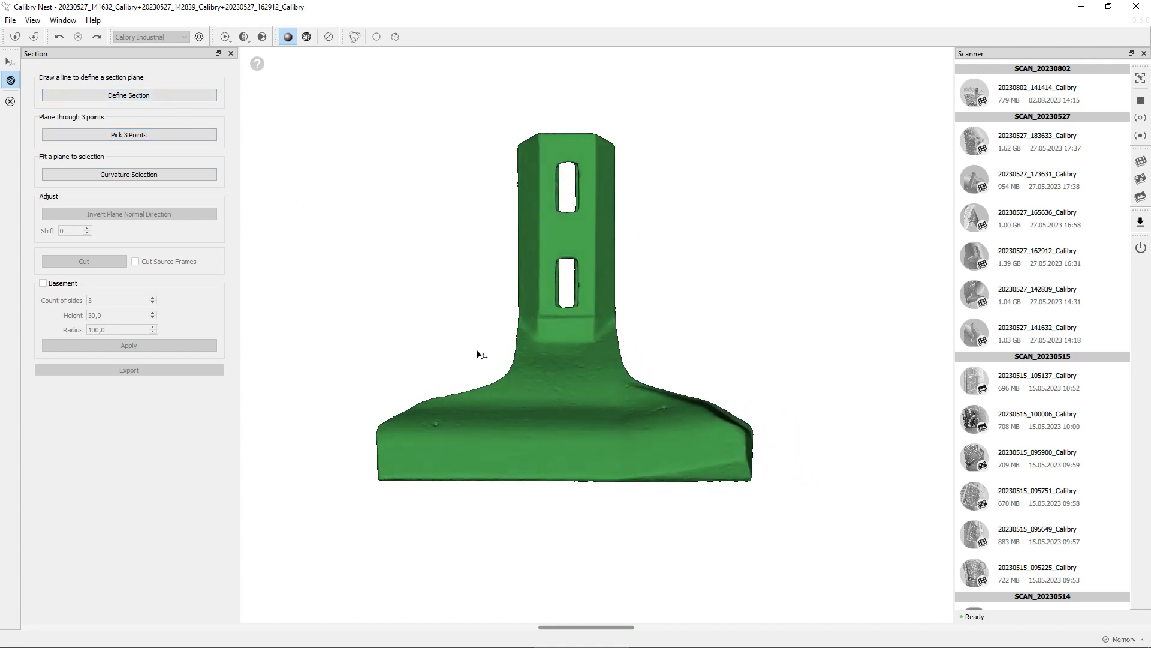
left_click(153, 96)
left_click_drag(569, 131, 568, 550)
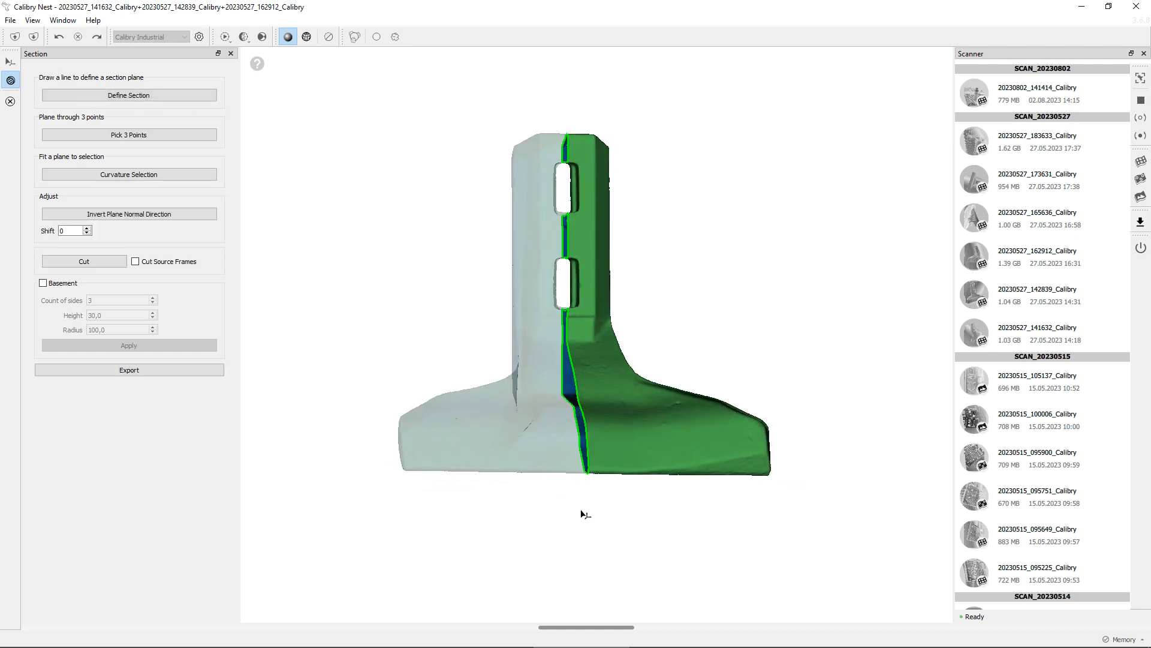
Select the closed section contour around the lower base of the part
left_click_drag(701, 531, 774, 465)
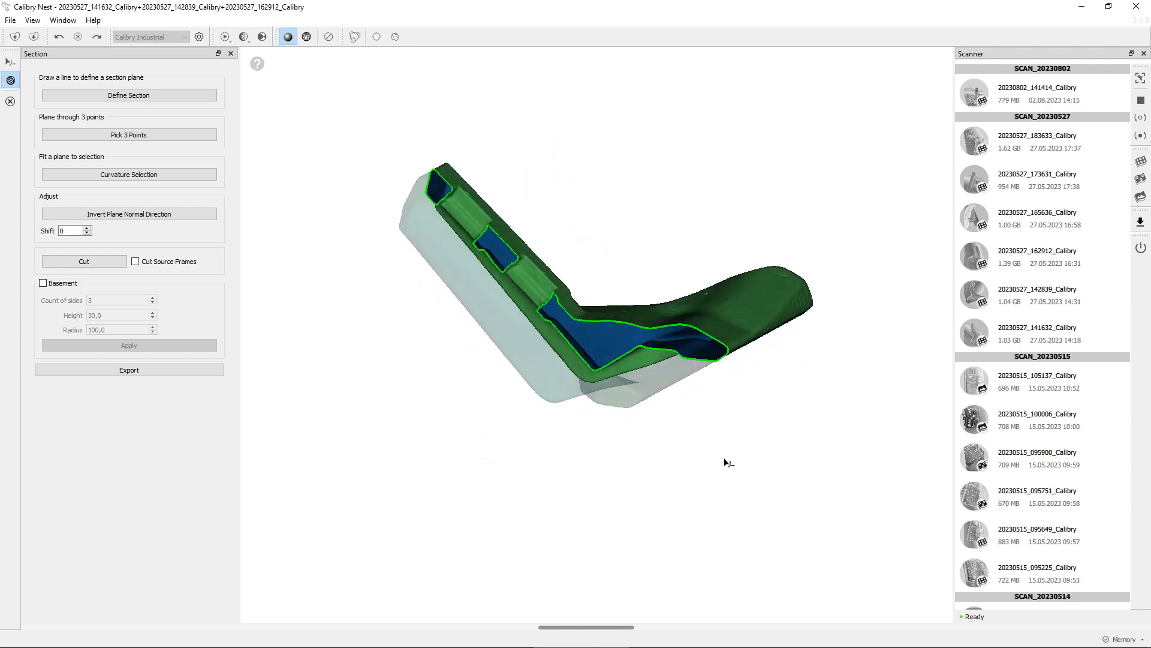
left_click_drag(597, 436, 600, 459)
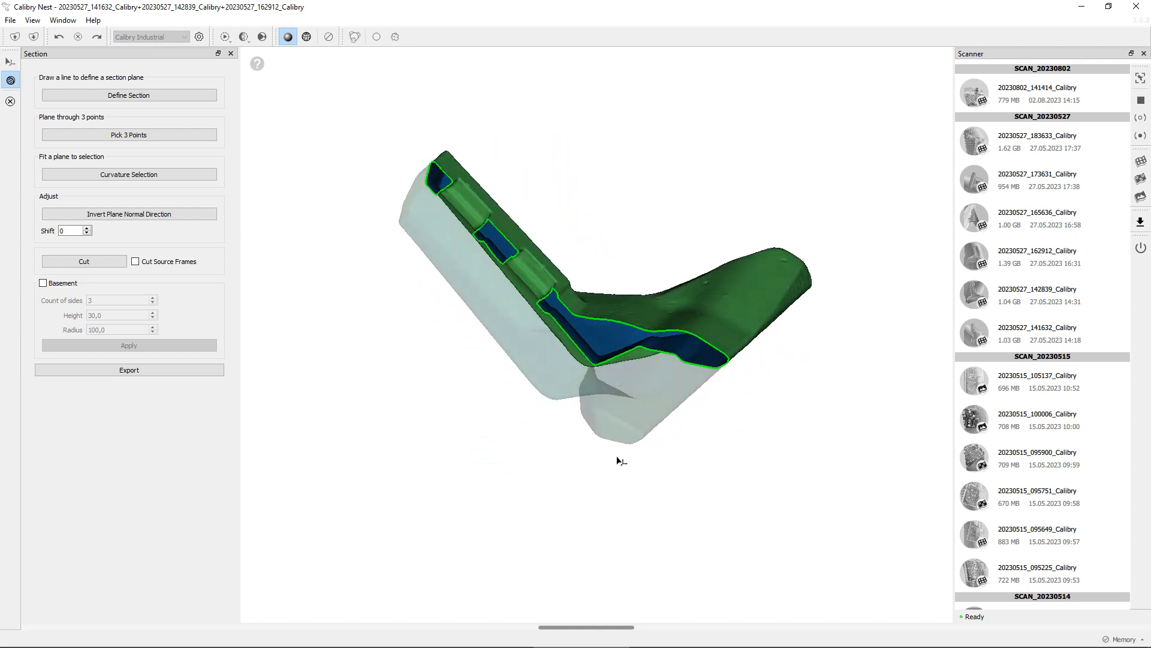
left_click(628, 352)
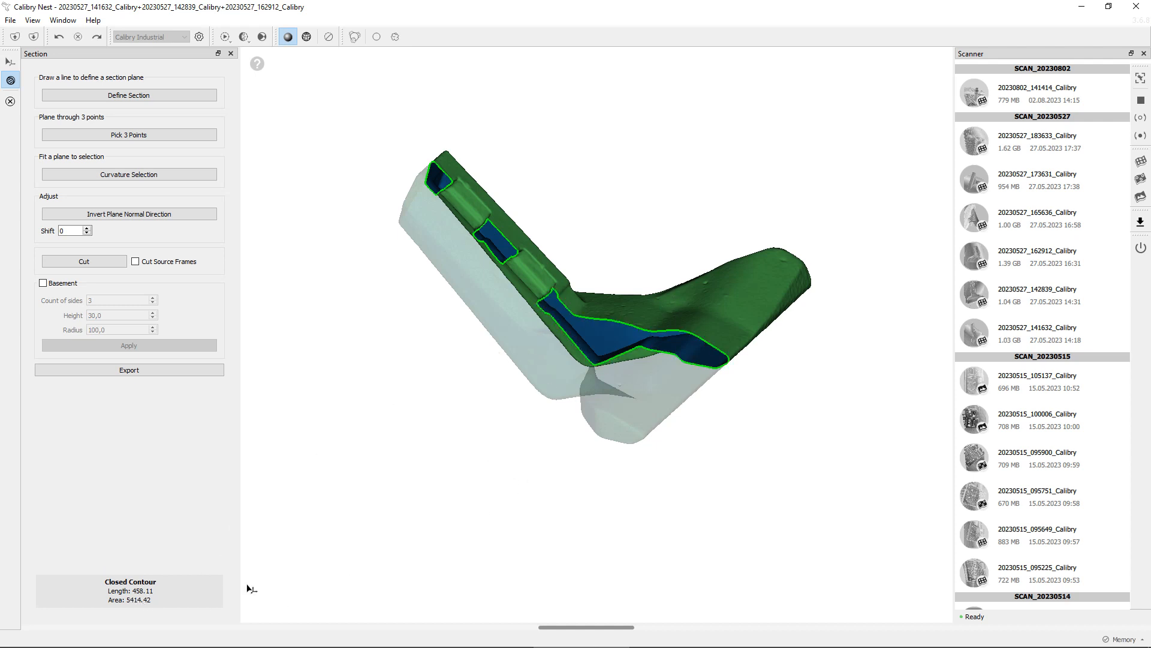
left_click_drag(573, 414, 604, 378)
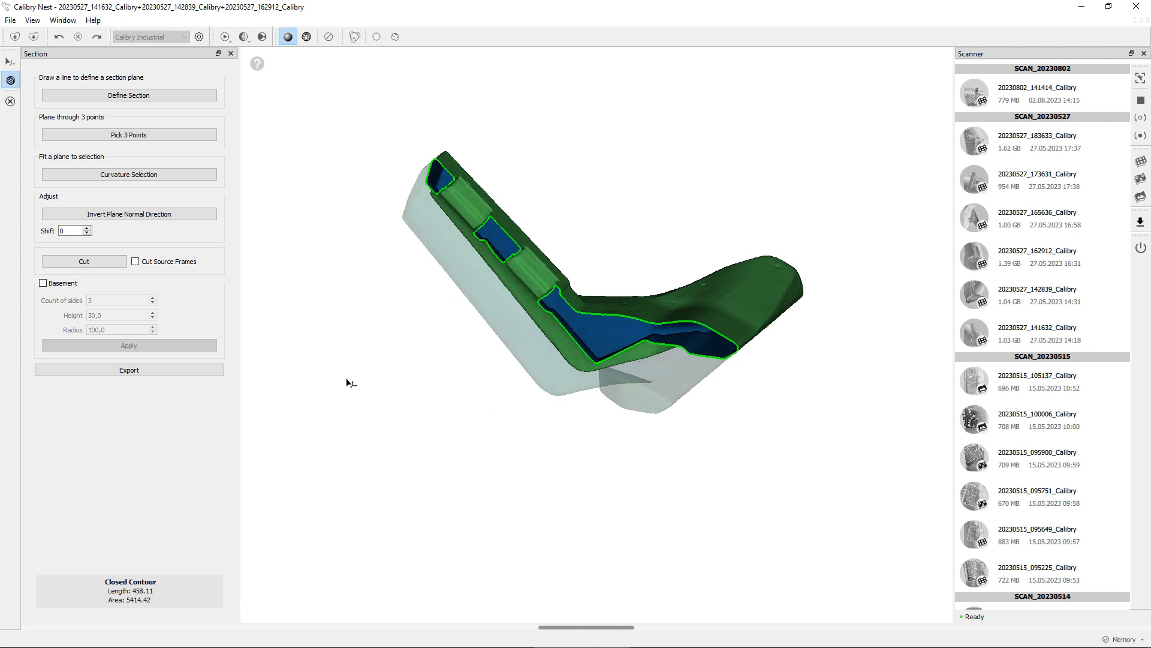
left_click(202, 375)
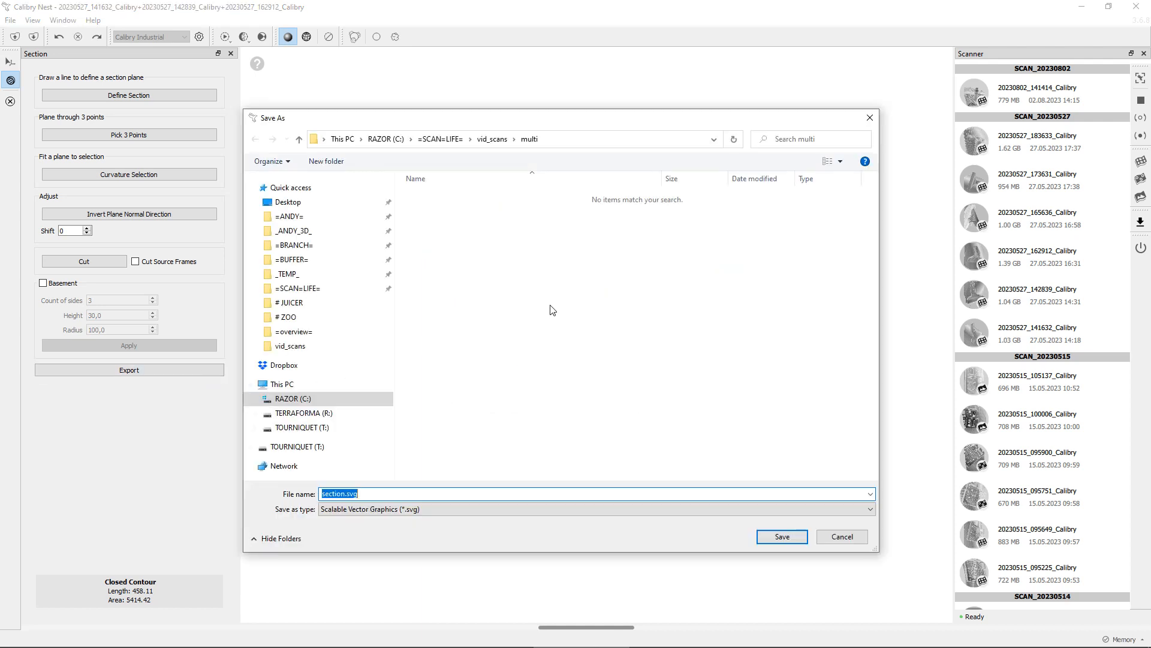
left_click(432, 508)
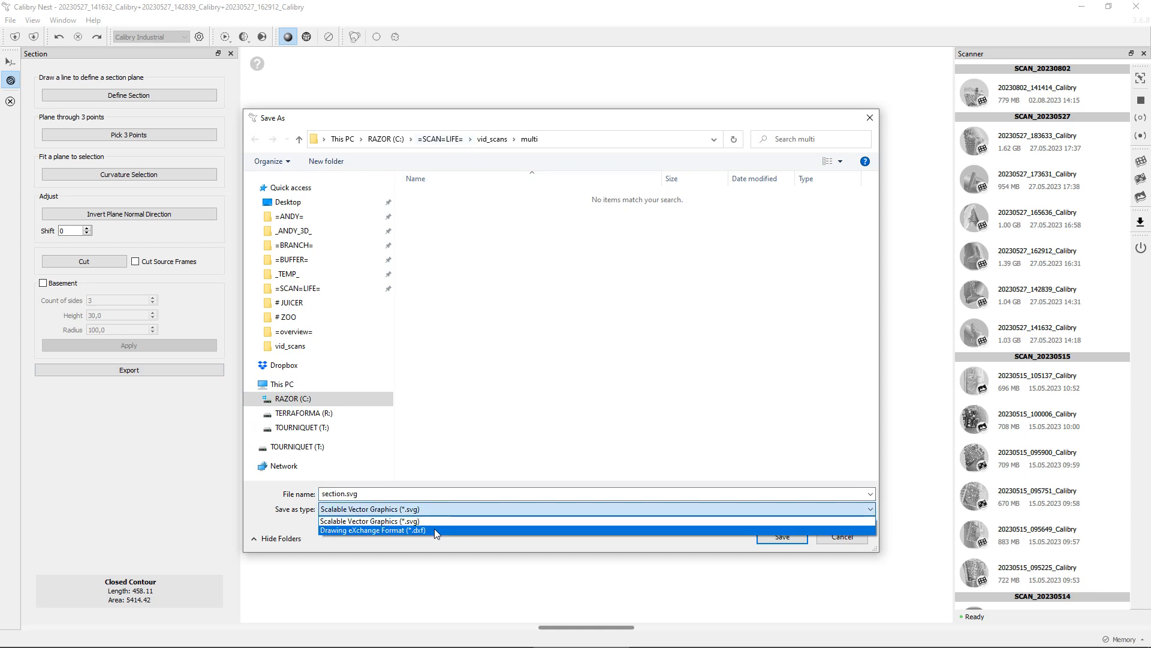
left_click(671, 541)
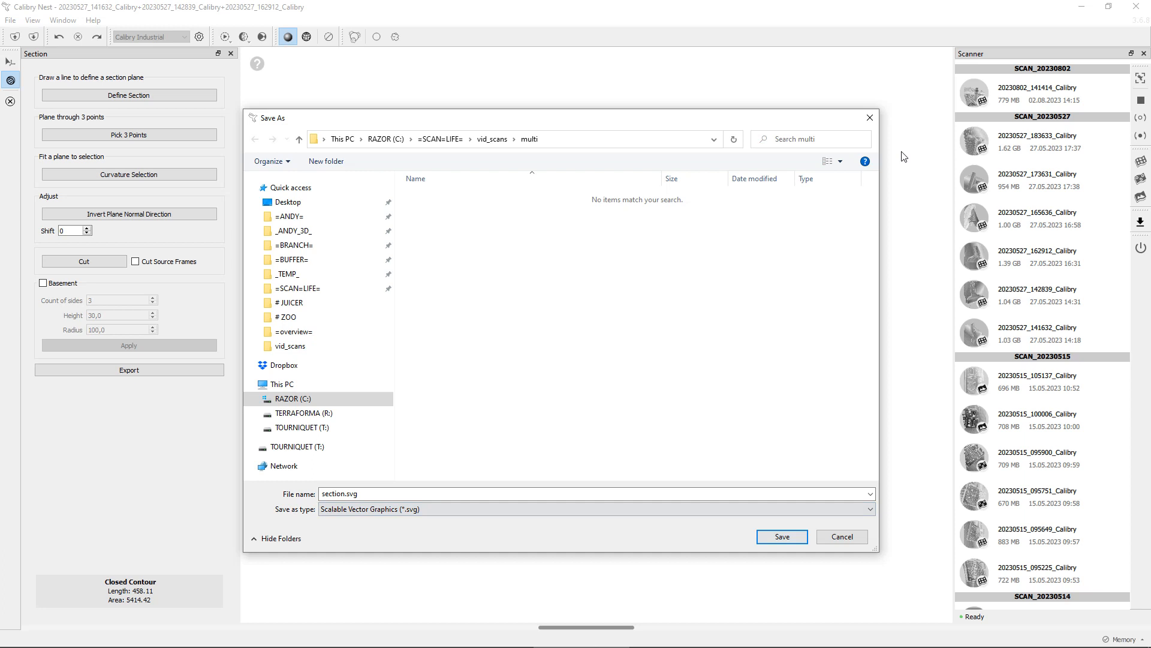
left_click(876, 120)
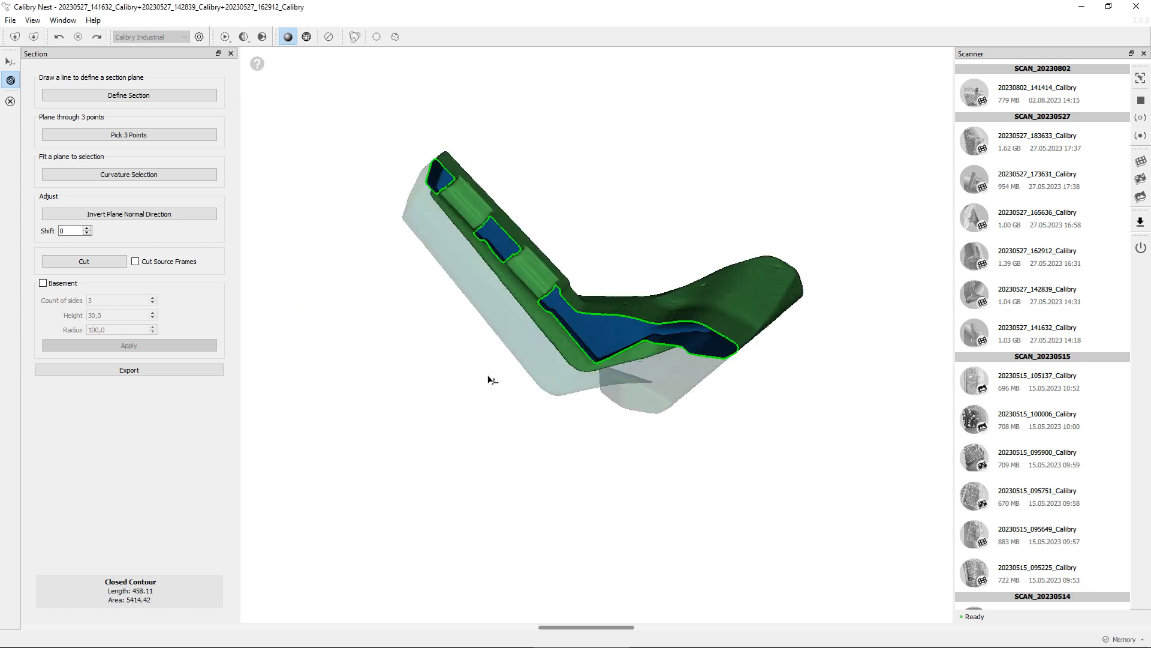
Offset the section plane with a shift of 10
left_click_drag(489, 379, 550, 377)
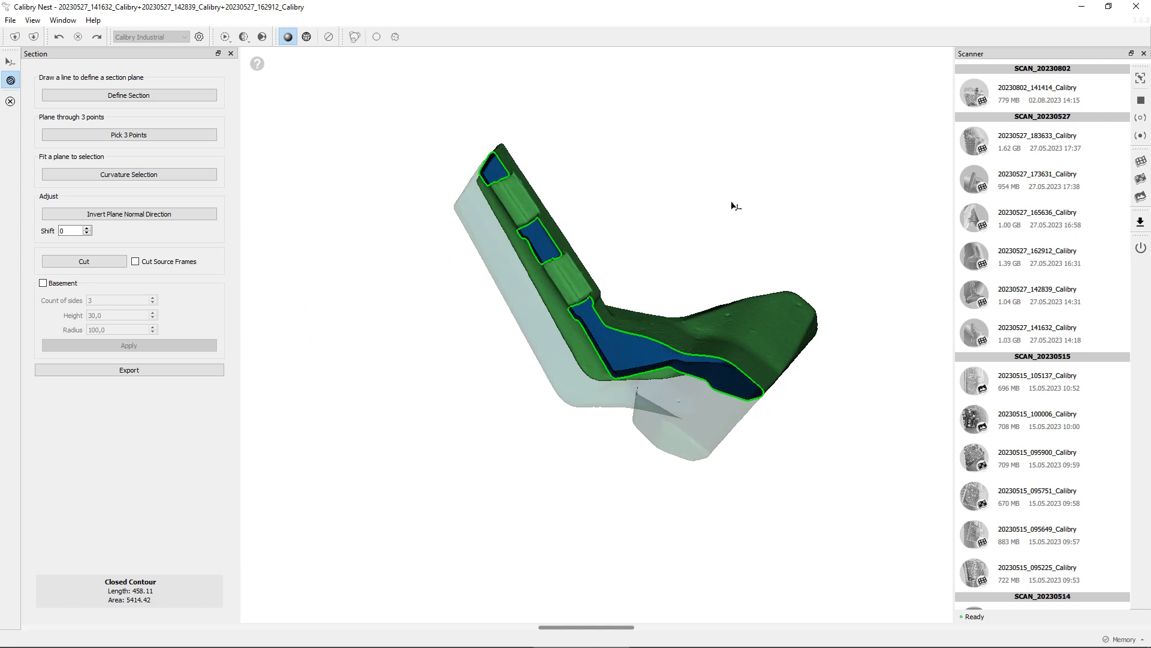
left_click_drag(731, 206, 651, 313)
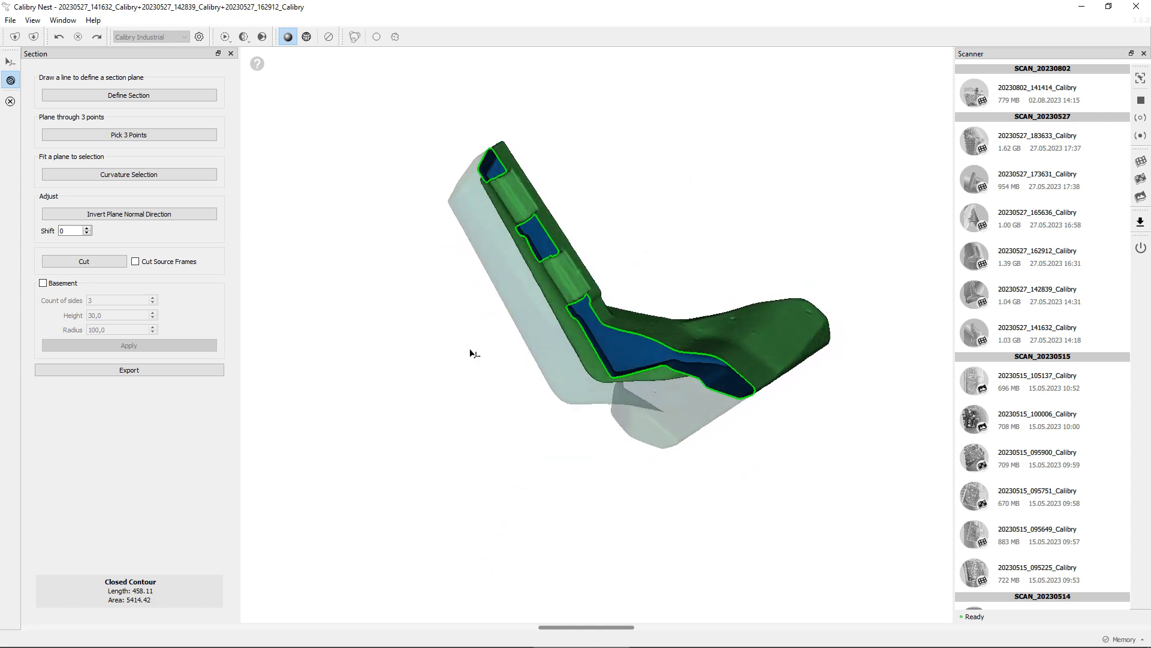
left_click_drag(623, 418, 545, 354)
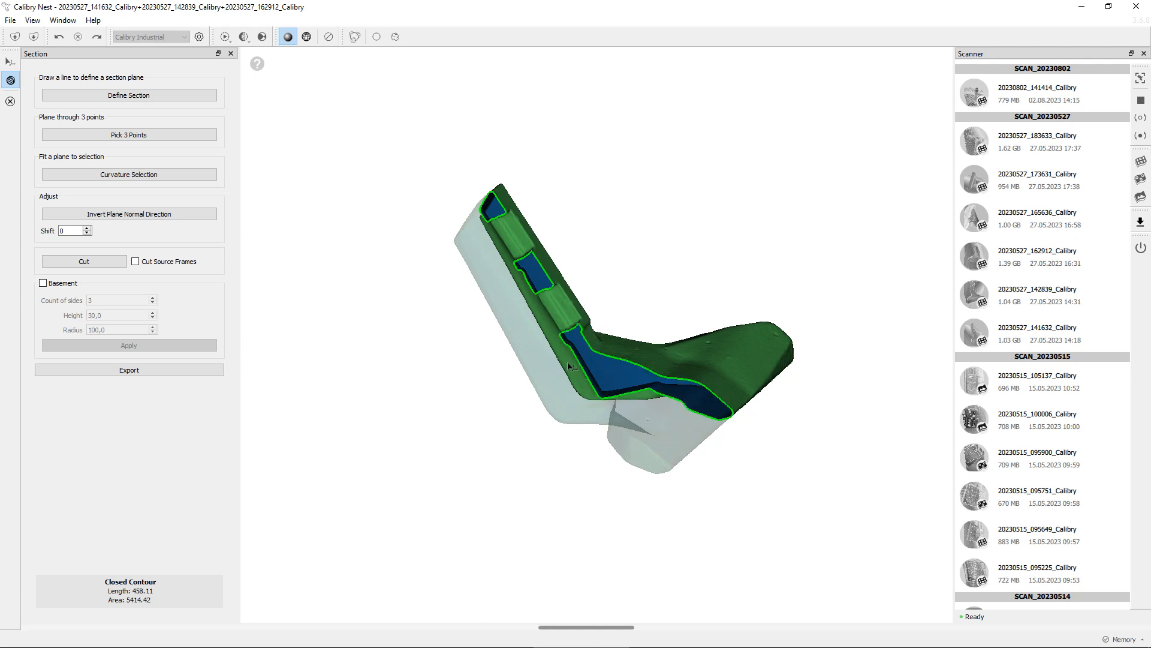
middle_click_drag(520, 418, 523, 377)
scroll(524, 377, "up", 3)
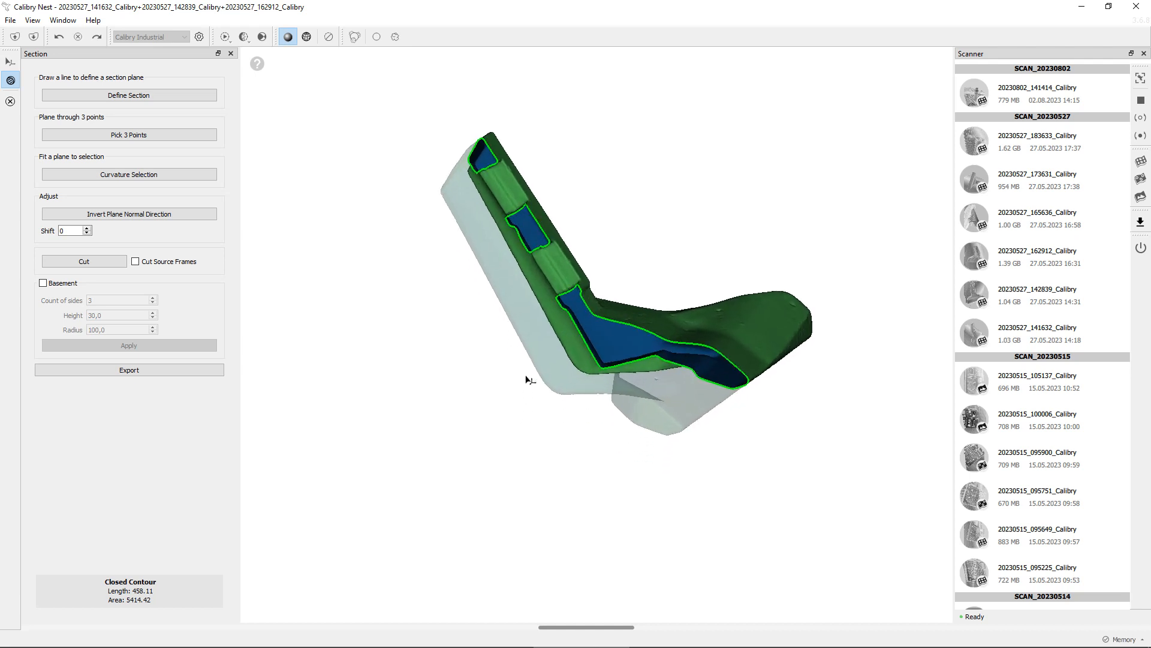
left_click_drag(701, 264, 687, 288)
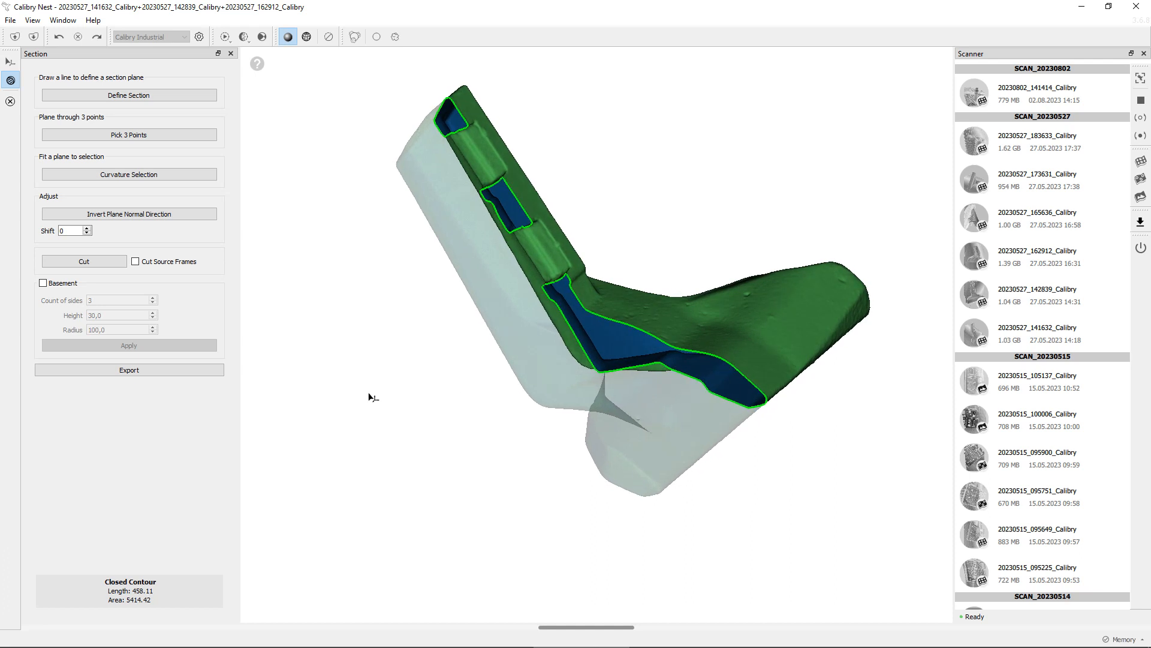
scroll(75, 233, "up", 20)
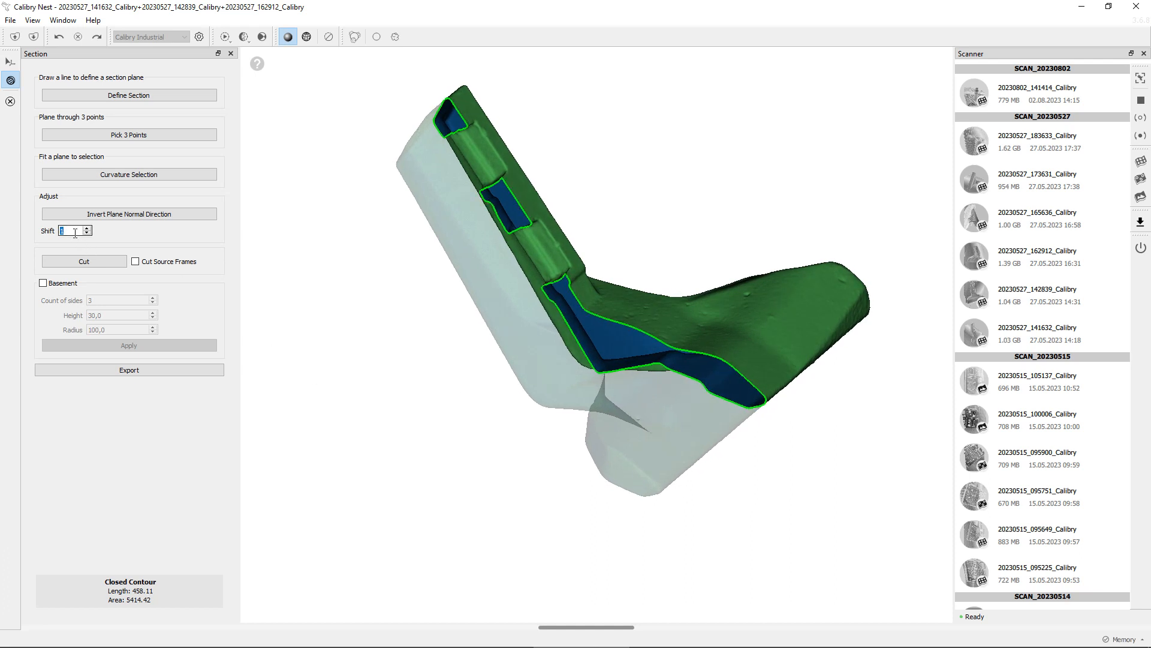
scroll(75, 234, "up", 7)
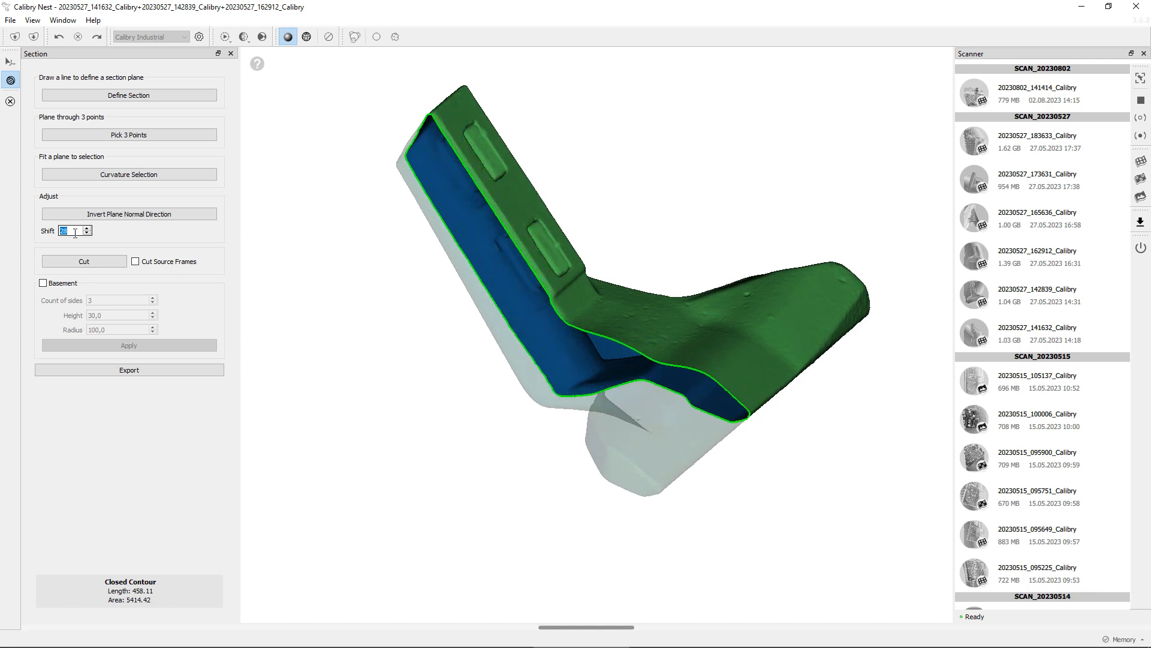
scroll(75, 233, "down", 20)
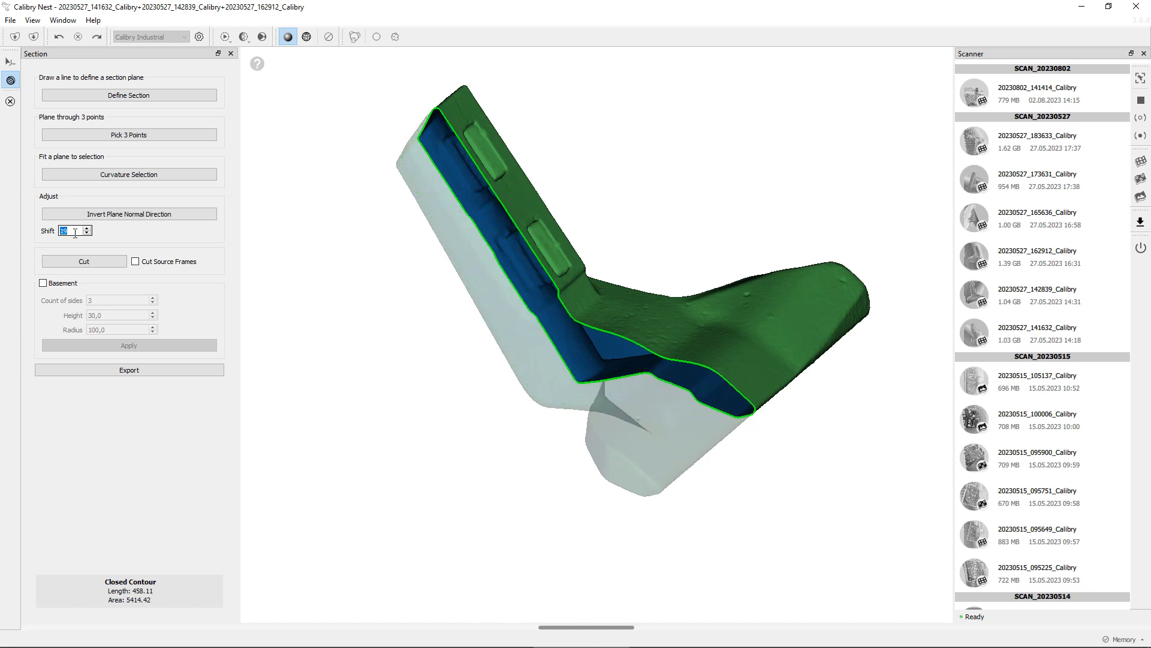
scroll(75, 233, "down", 10)
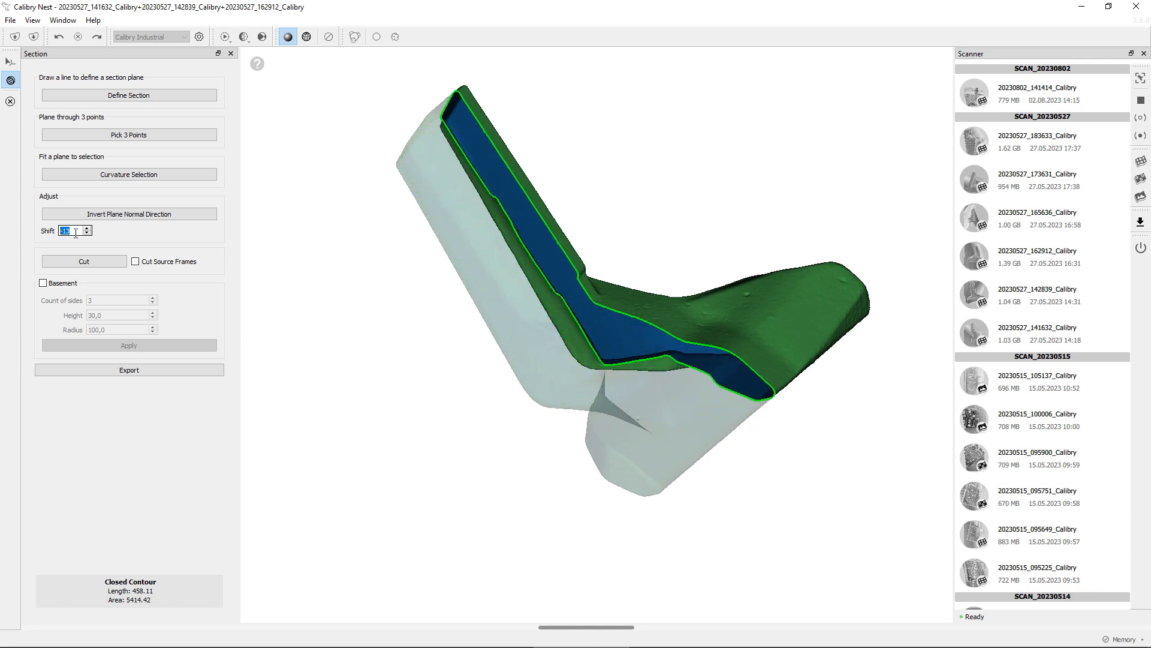
scroll(75, 233, "up", 20)
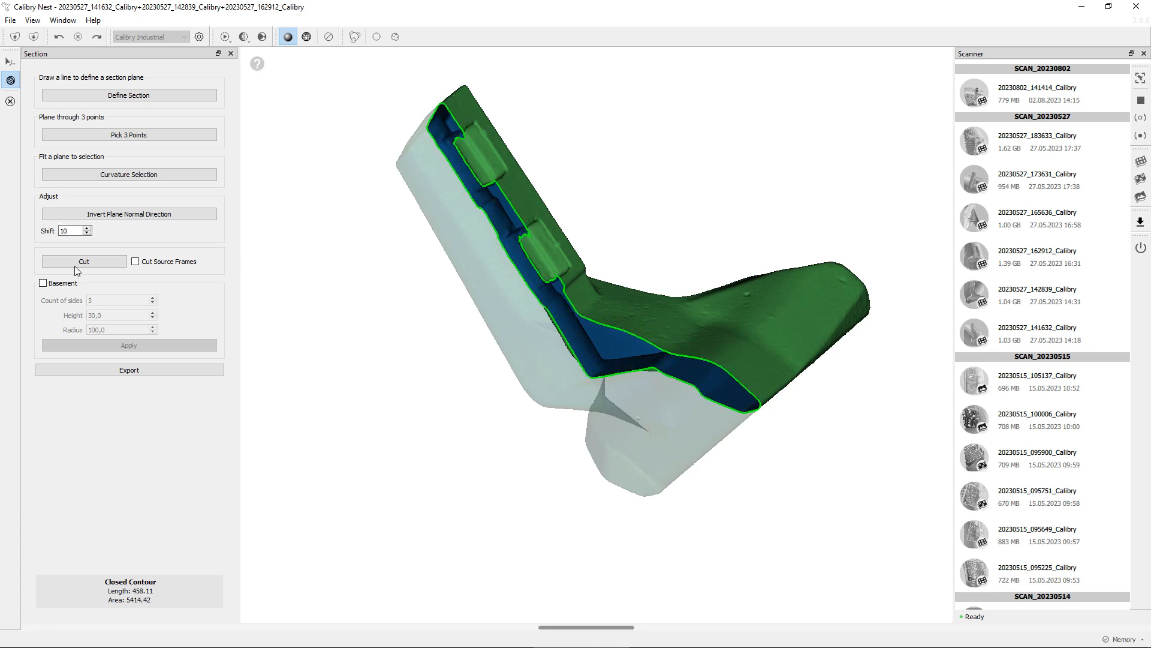
Define a section plane through three points picked on the blade's front surface
left_click_drag(442, 223, 437, 280)
left_click(139, 134)
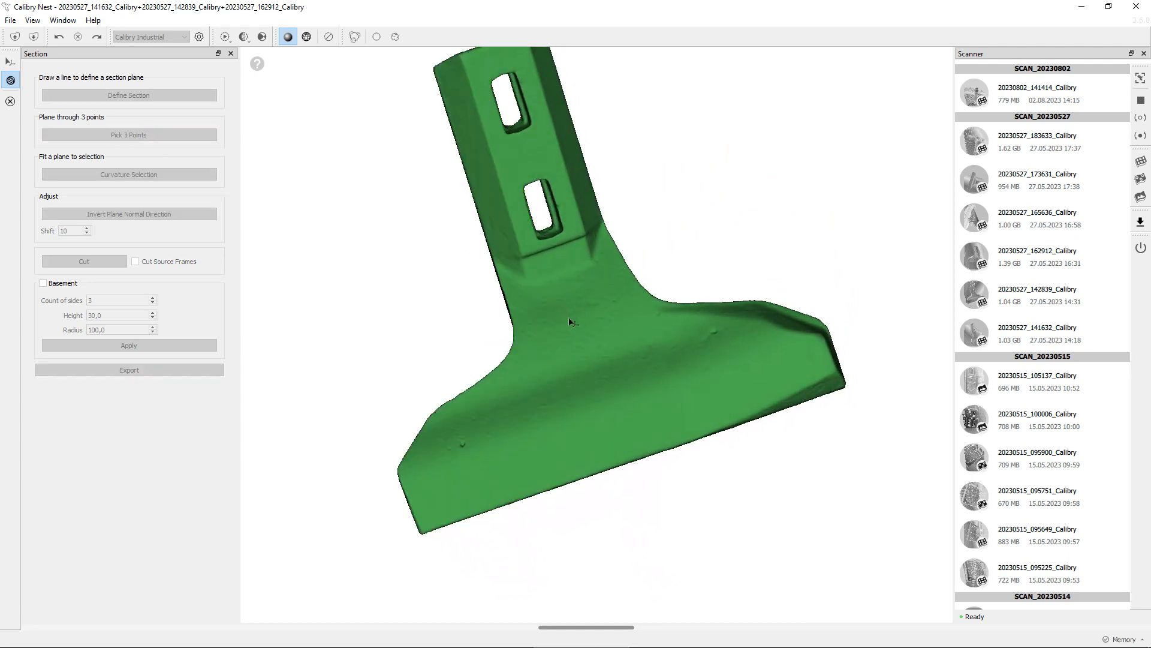
left_click(561, 284)
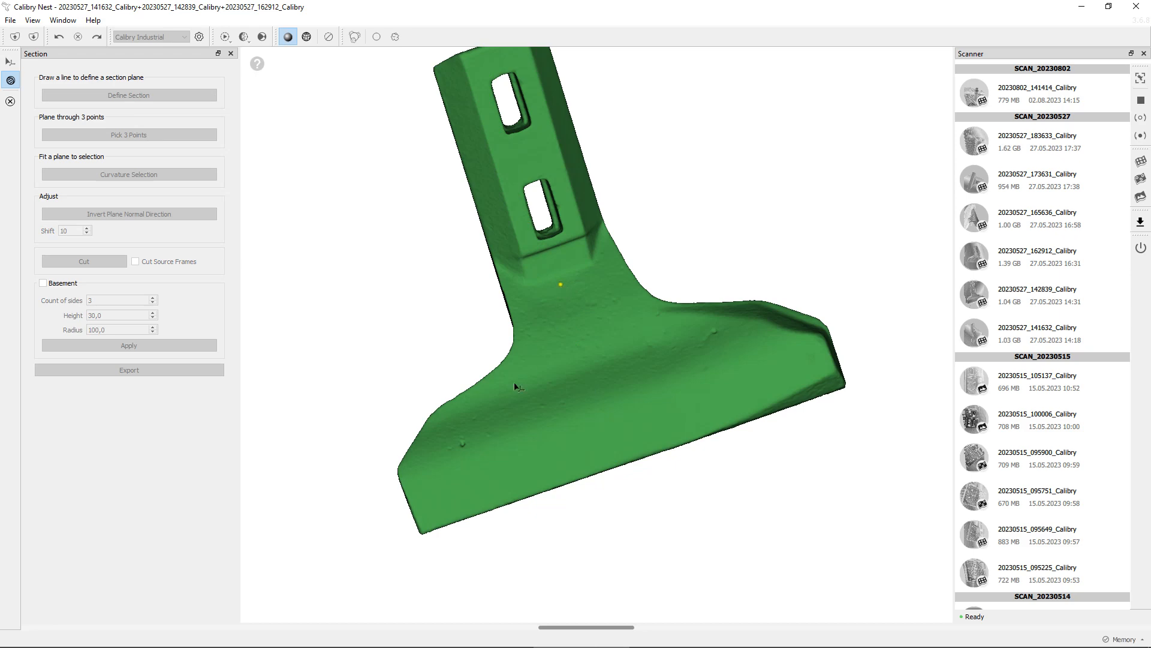
left_click(440, 492)
left_click(814, 365)
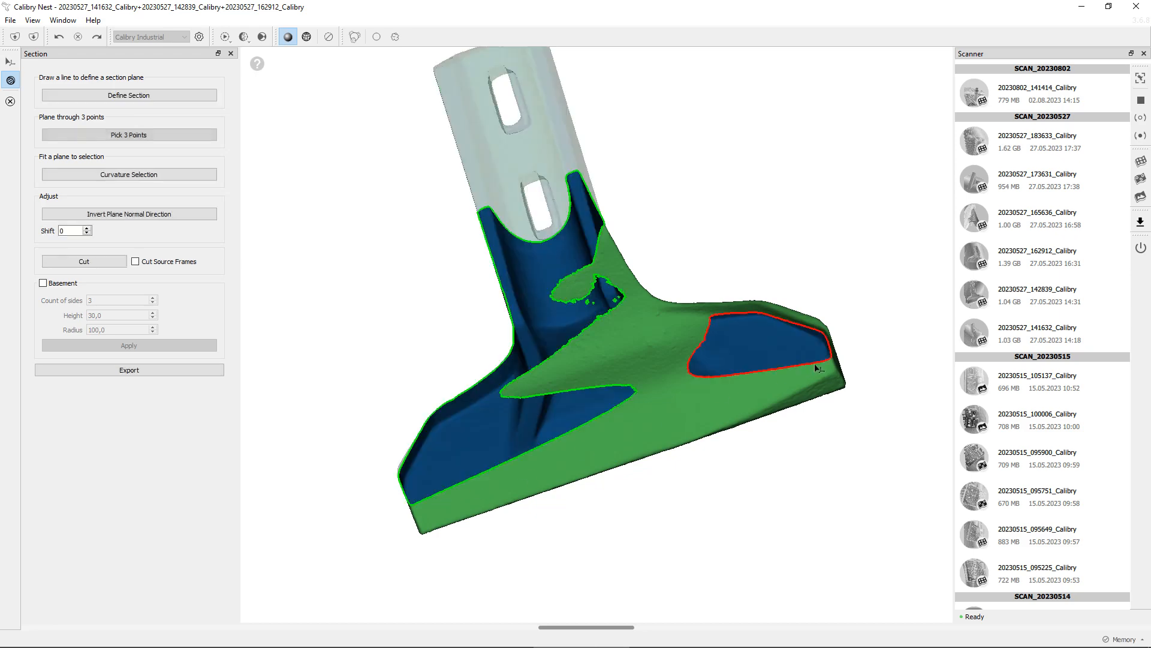
Shift the three-point section plane to -14
left_click_drag(596, 378, 268, 276)
scroll(79, 233, "down", 14)
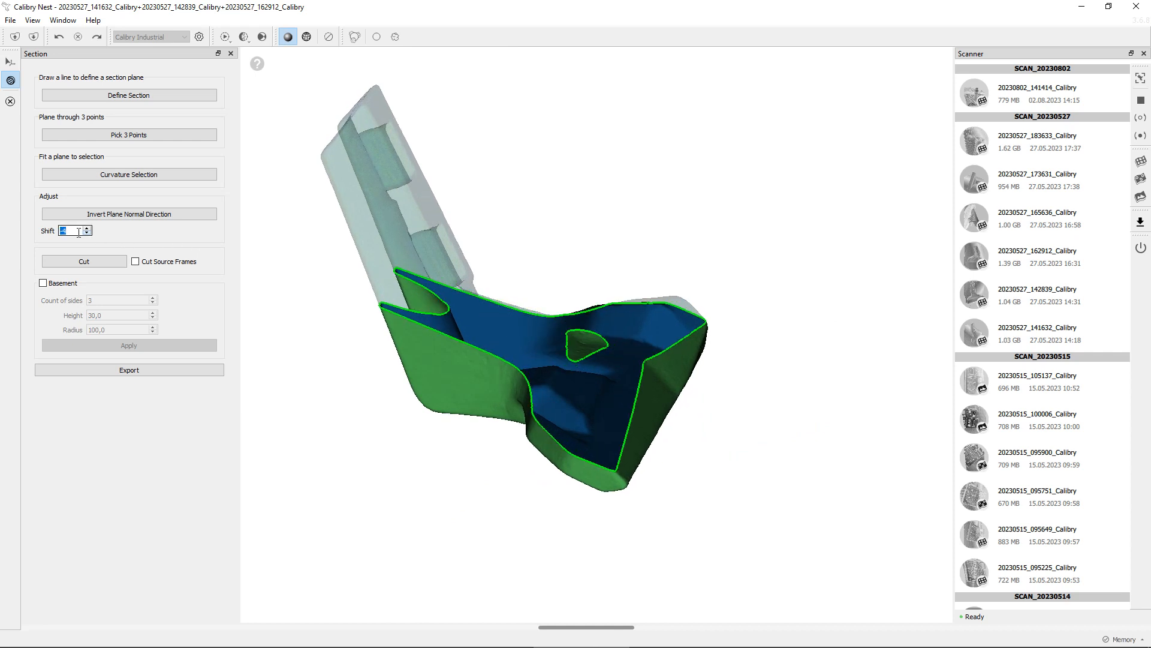
left_click_drag(412, 359, 607, 238)
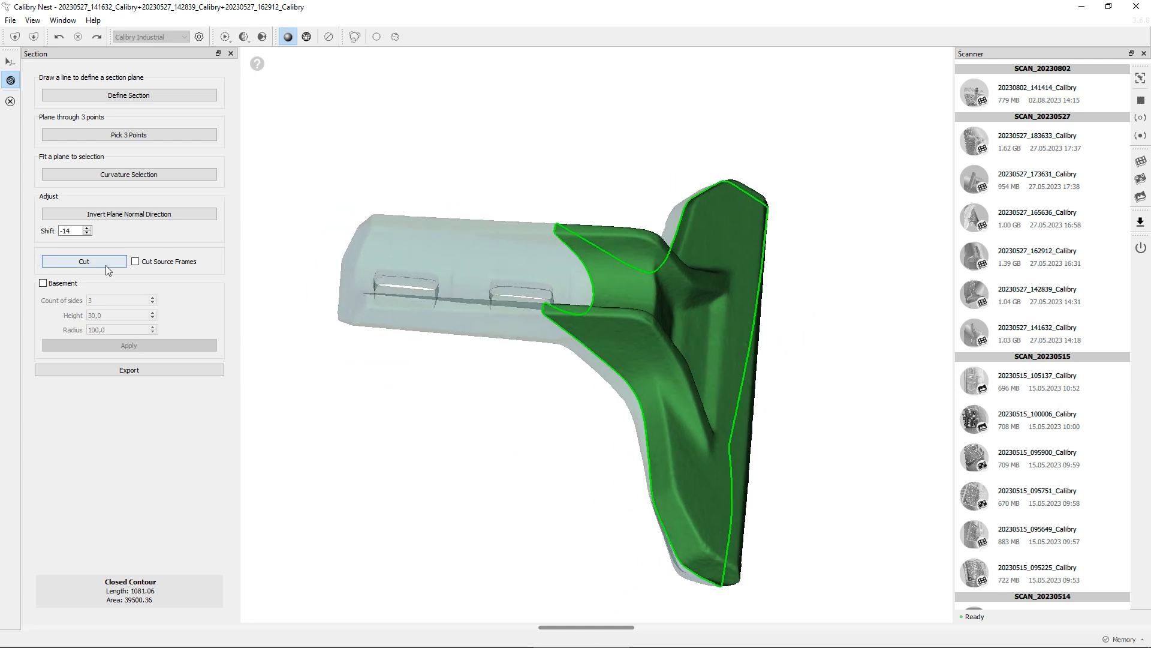
Pick new section points along the shank's lower edge and shift the plane to -8
left_click(153, 135)
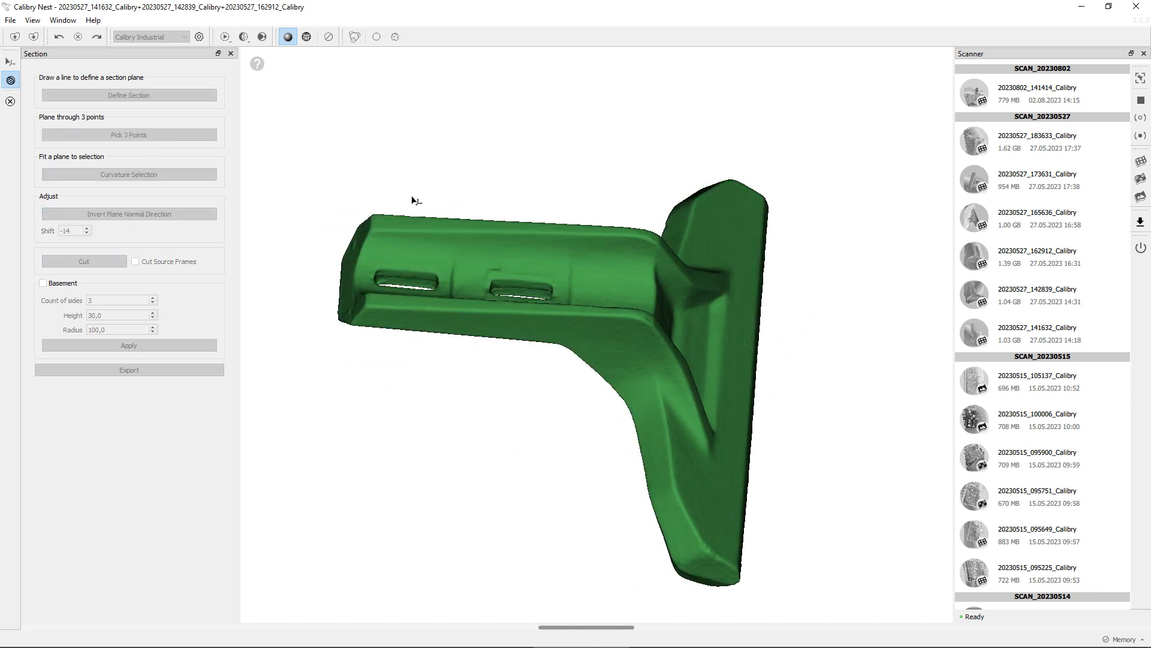
left_click(387, 224)
left_click(587, 314)
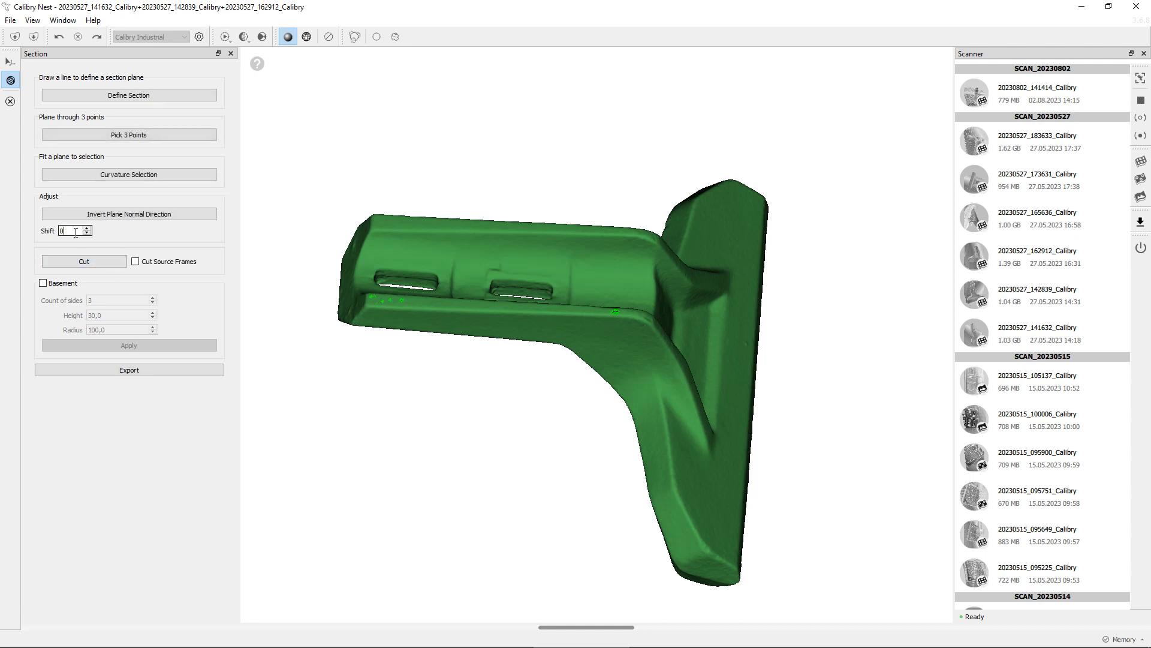
scroll(76, 232, "down", 8)
left_click_drag(352, 332, 204, 323)
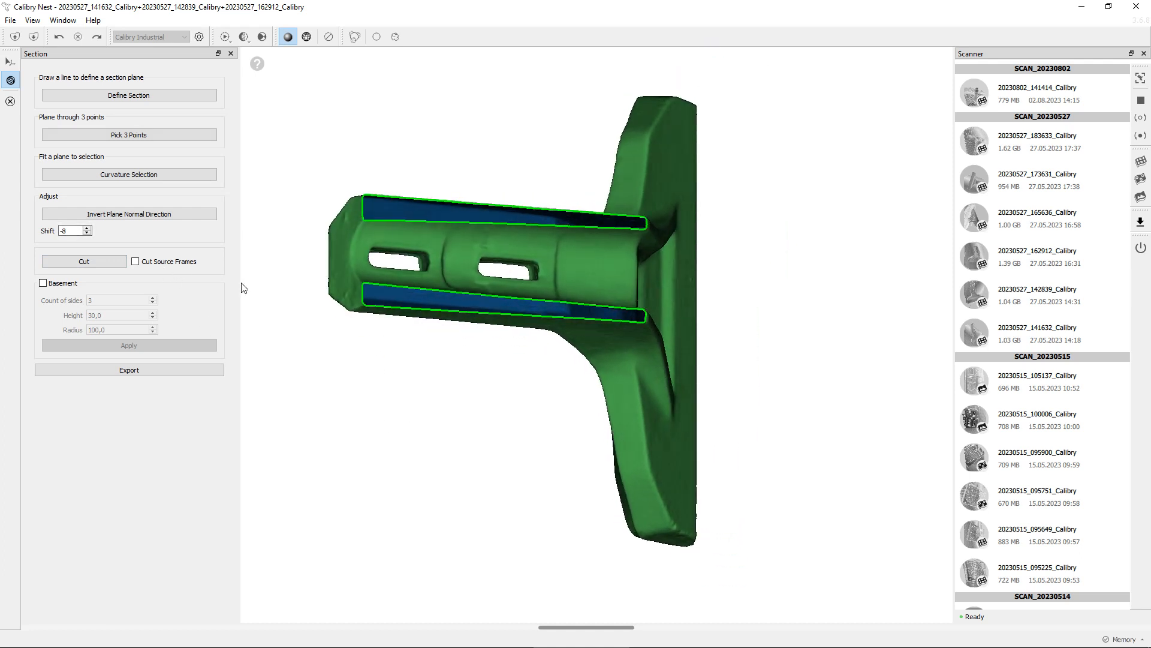
Select the two section contours and open the export dialog to review the SVG and DXF file types, closing it without saving
left_click(387, 307)
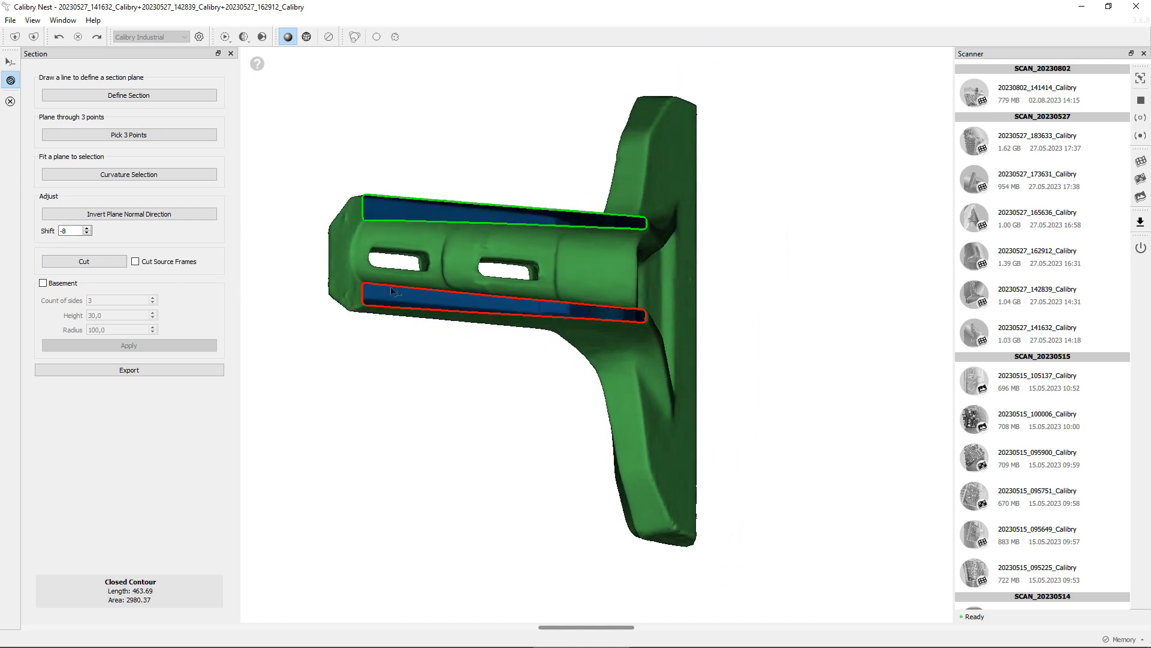
left_click(405, 221)
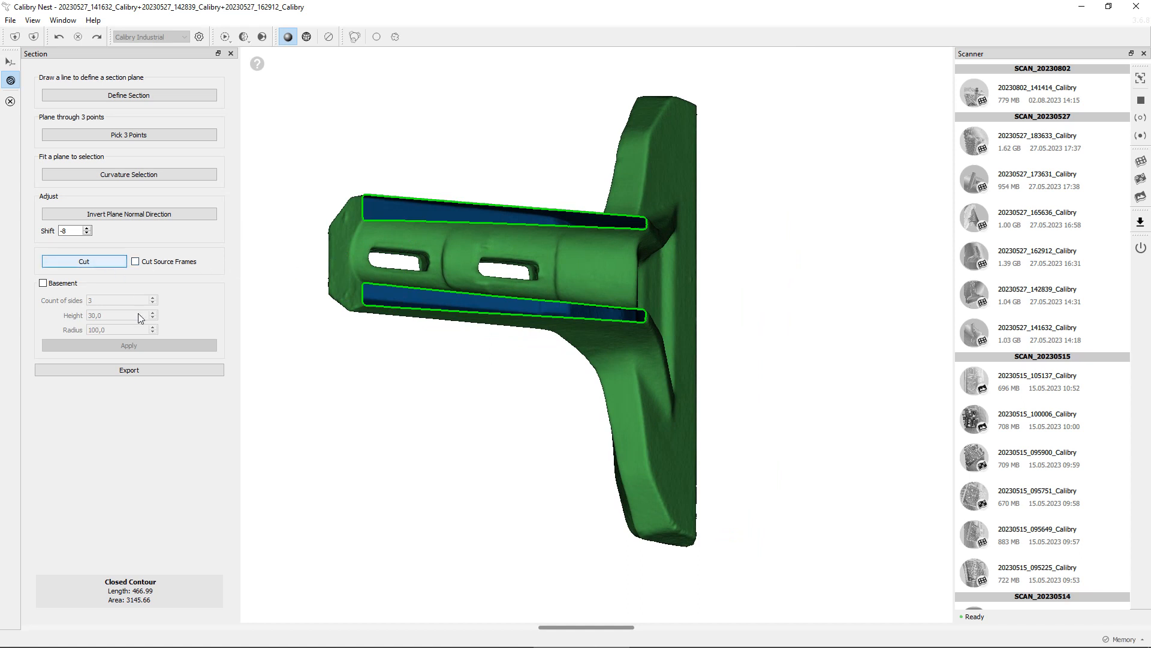
left_click(157, 371)
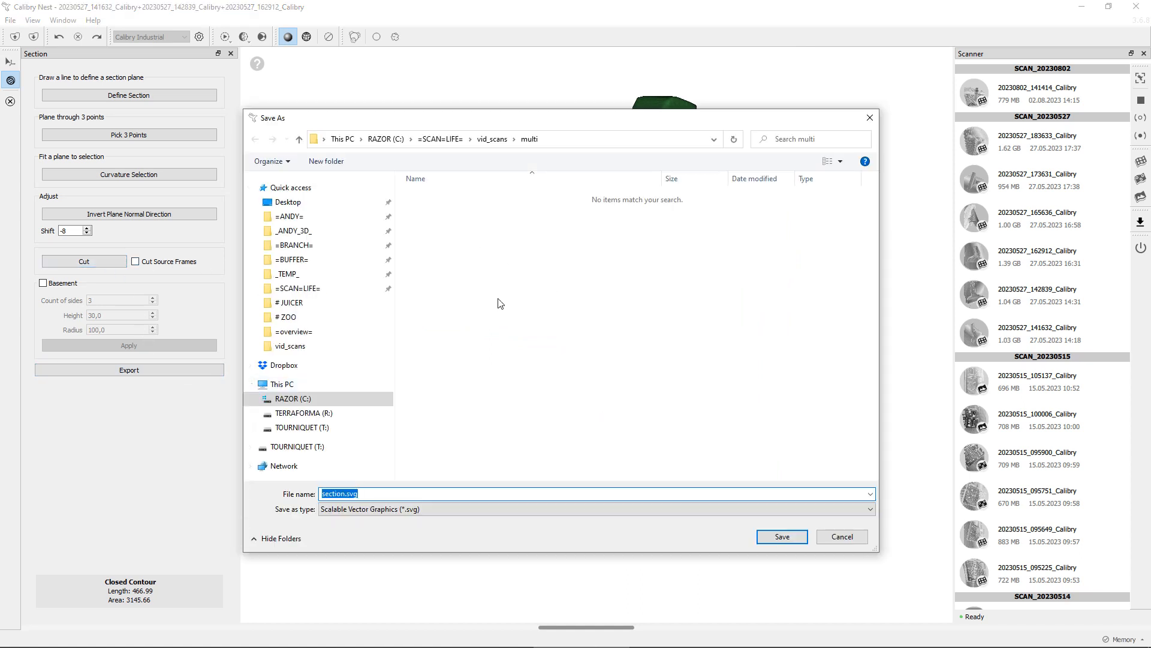
left_click(438, 508)
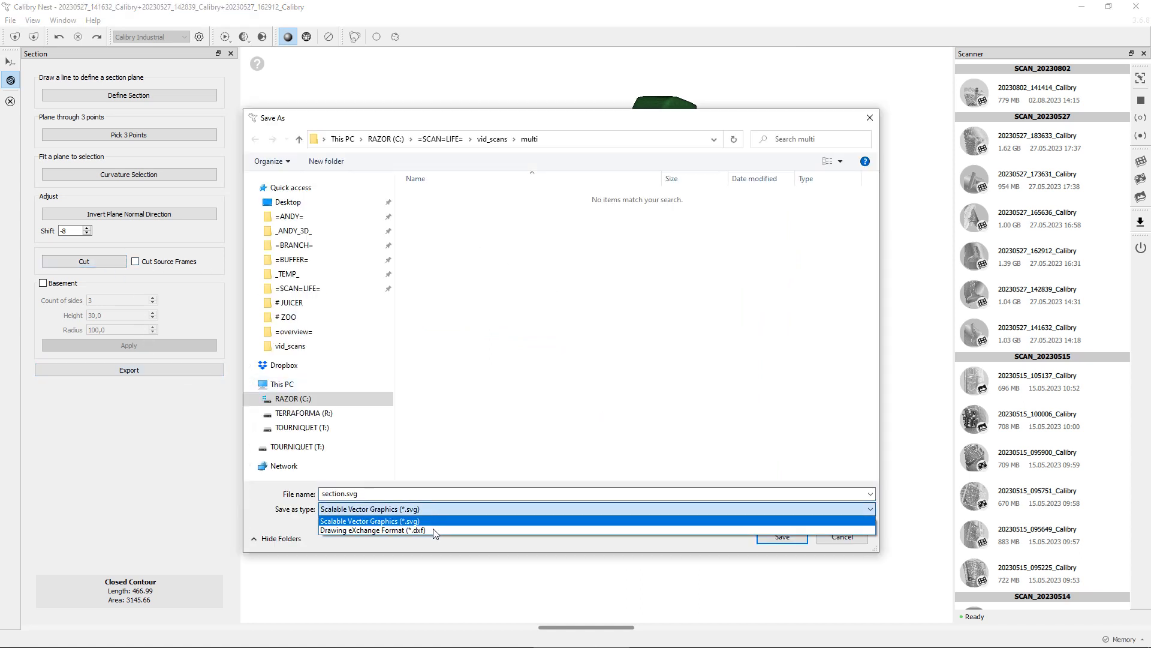
left_click(868, 120)
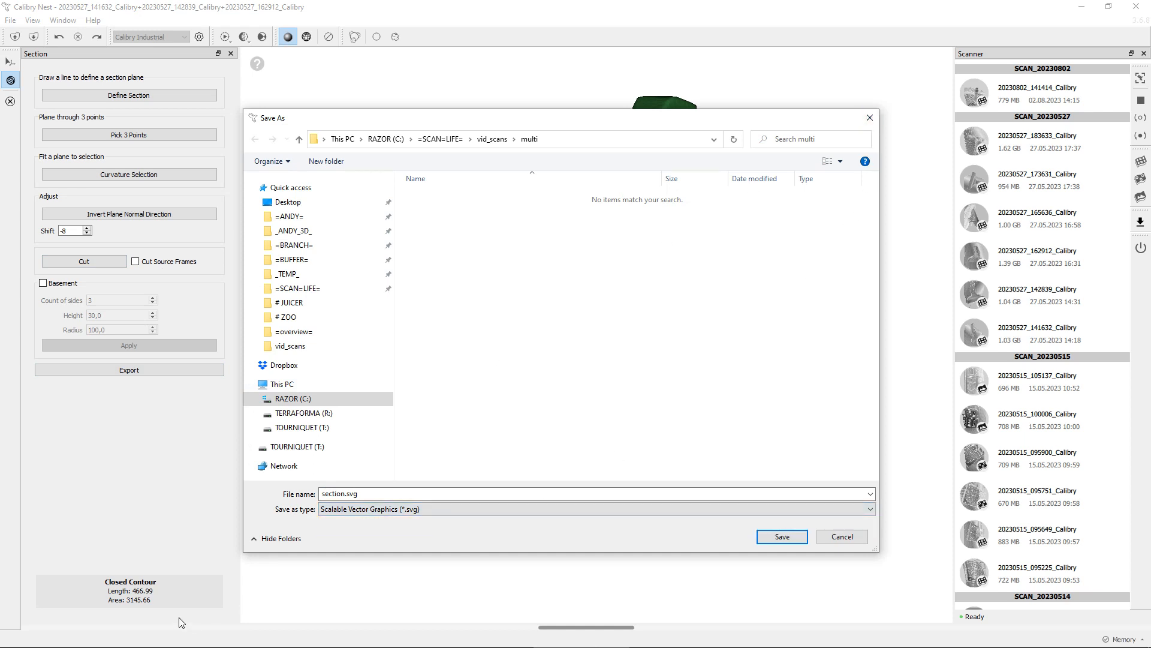
left_click(870, 118)
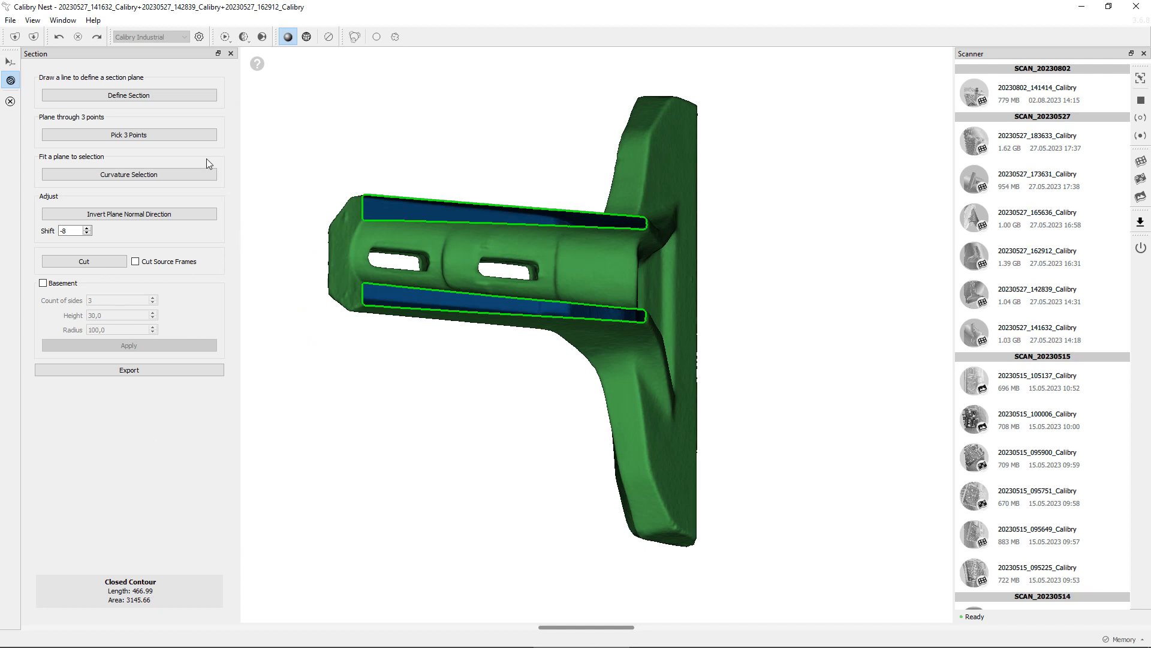
Invert the section plane's normal direction and invert it back again
left_click(189, 217)
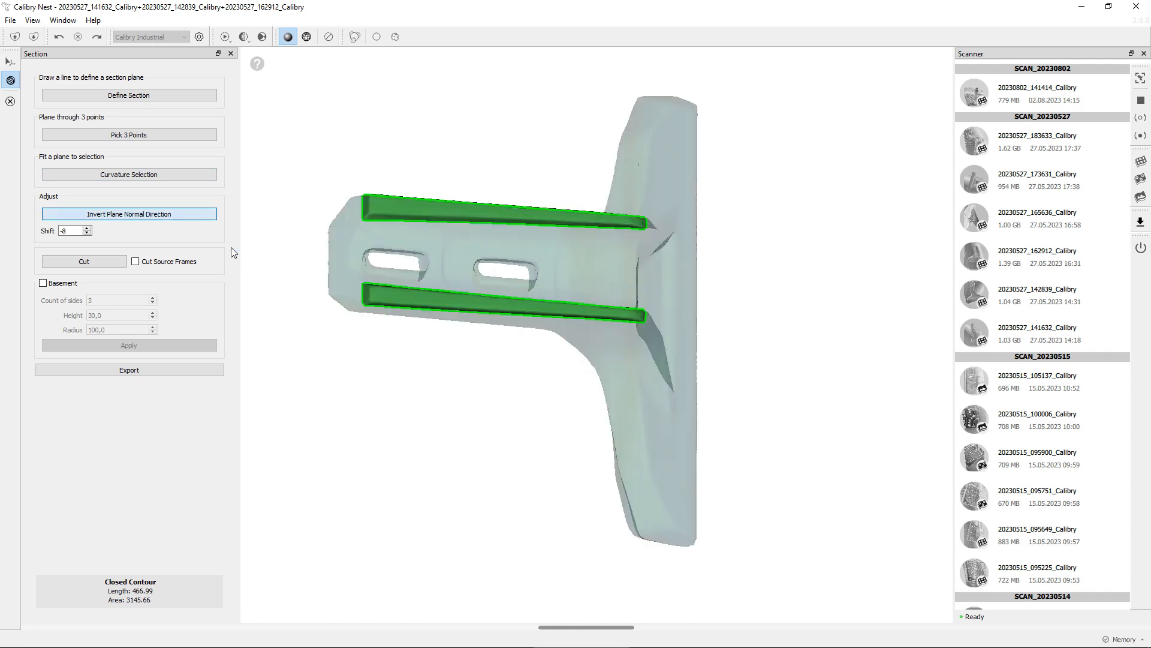
left_click_drag(411, 411, 671, 245)
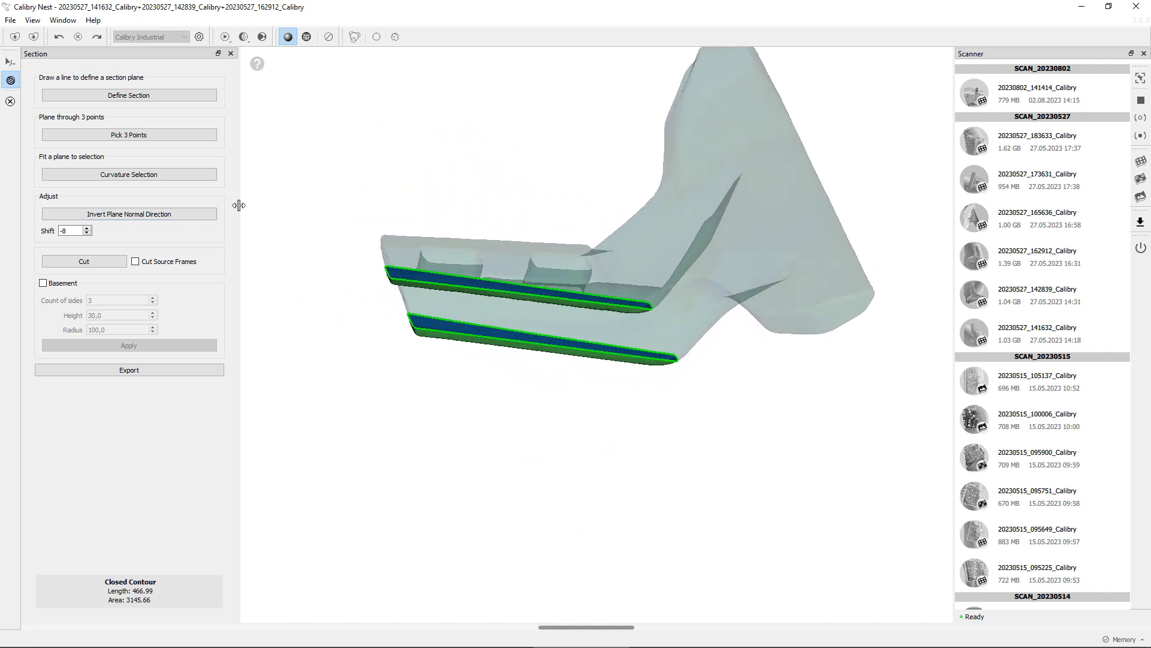
left_click(194, 219)
Orbit around the blade to inspect the section contours from several angles
left_click_drag(372, 240, 551, 178)
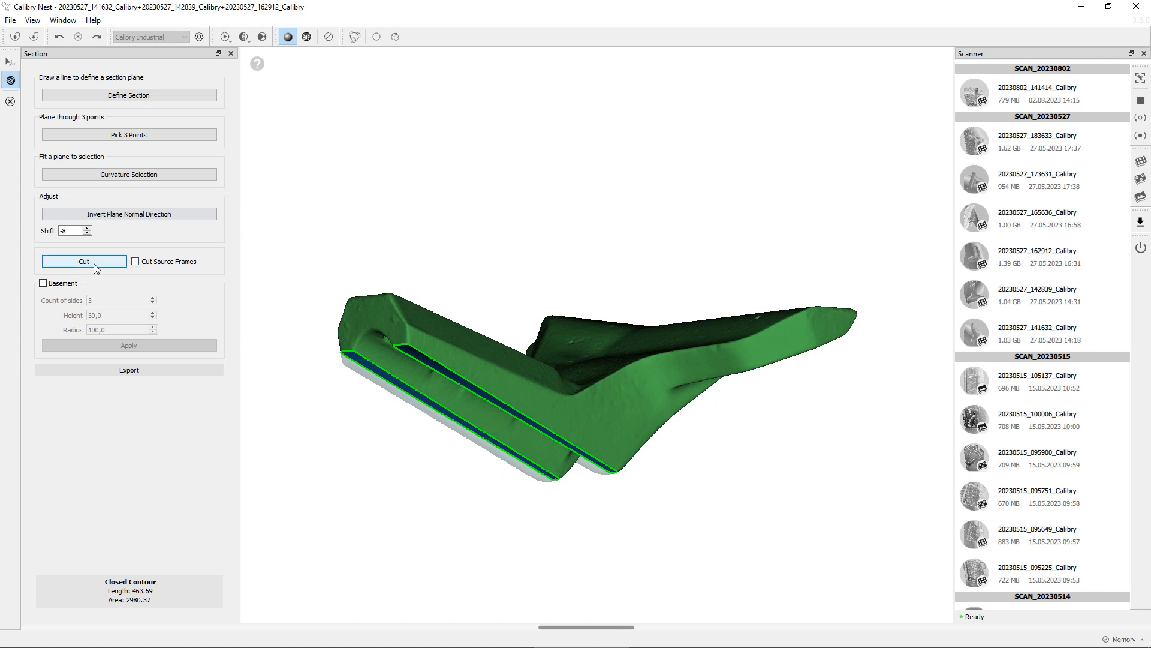
left_click_drag(413, 423, 353, 358)
left_click_drag(542, 492, 615, 483)
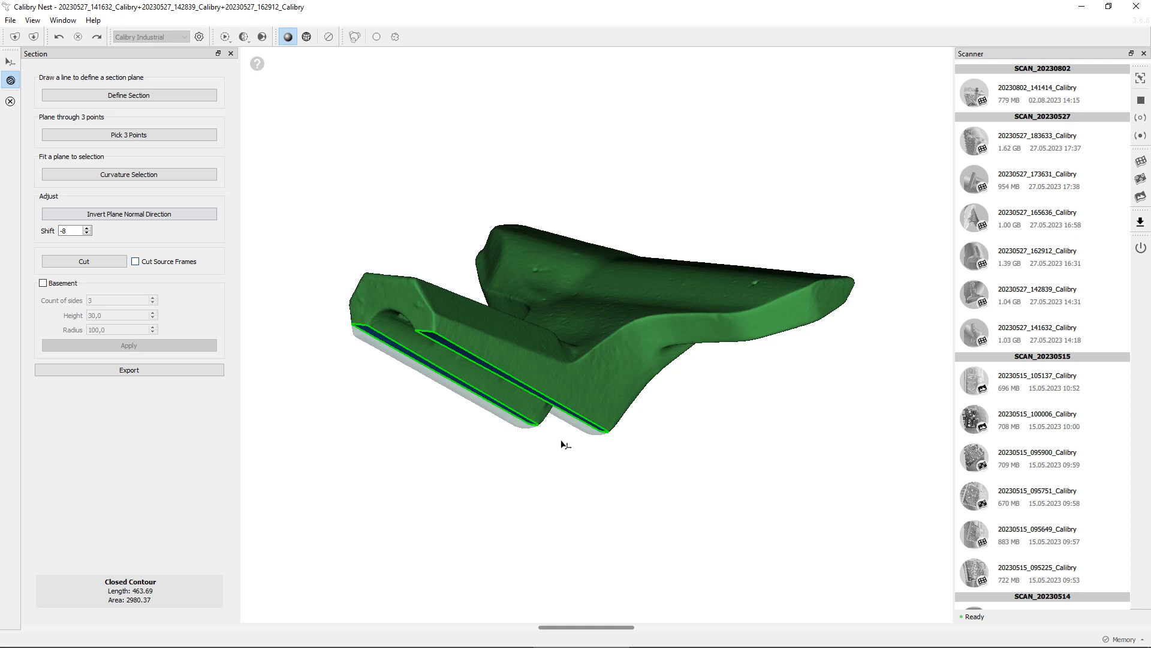
left_click_drag(476, 359, 397, 414)
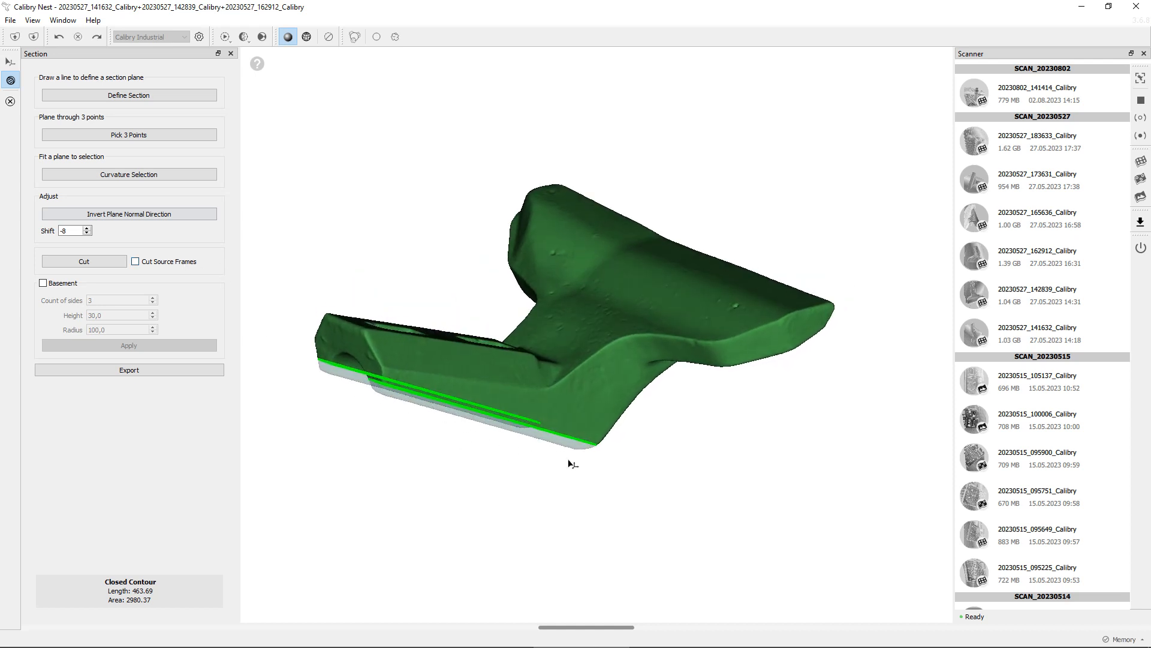
left_click_drag(493, 479, 477, 442)
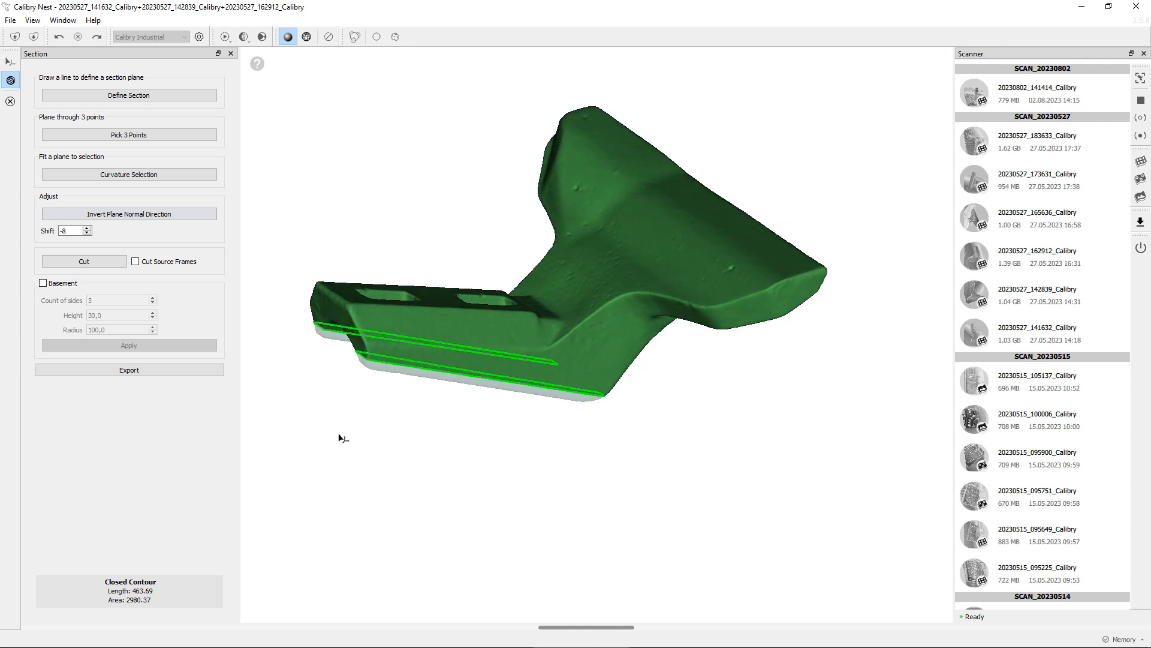
left_click_drag(372, 258, 388, 403)
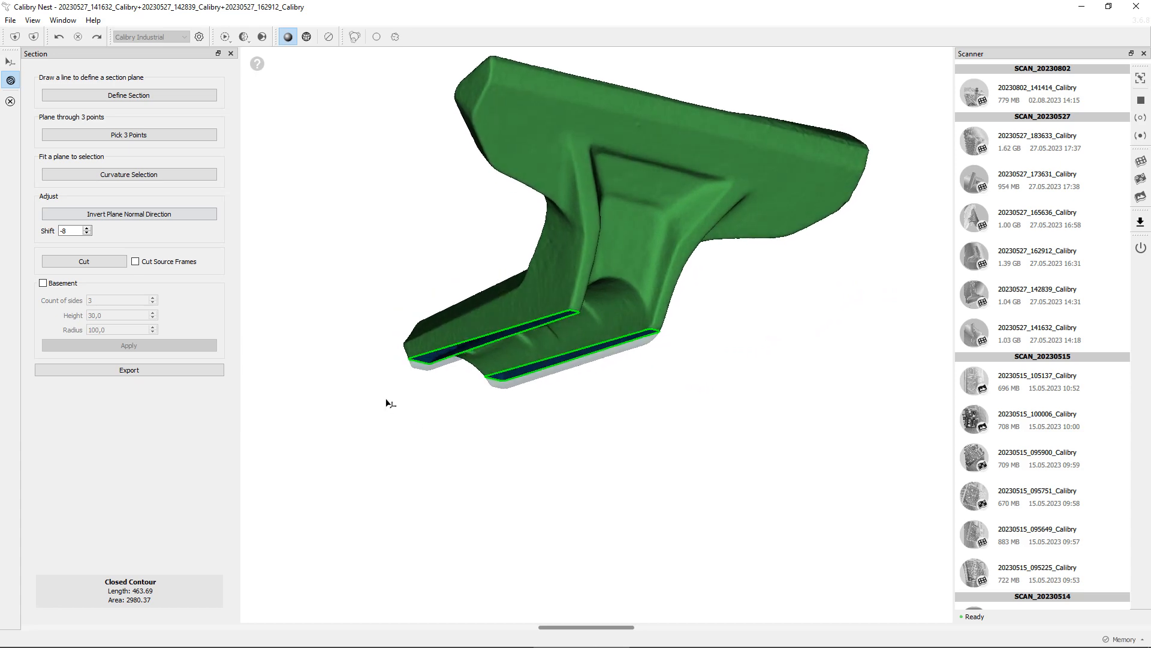
Add a basement with 9 sides, height 39 and radius 250 under the model
left_click(43, 284)
left_click_drag(268, 350, 357, 533)
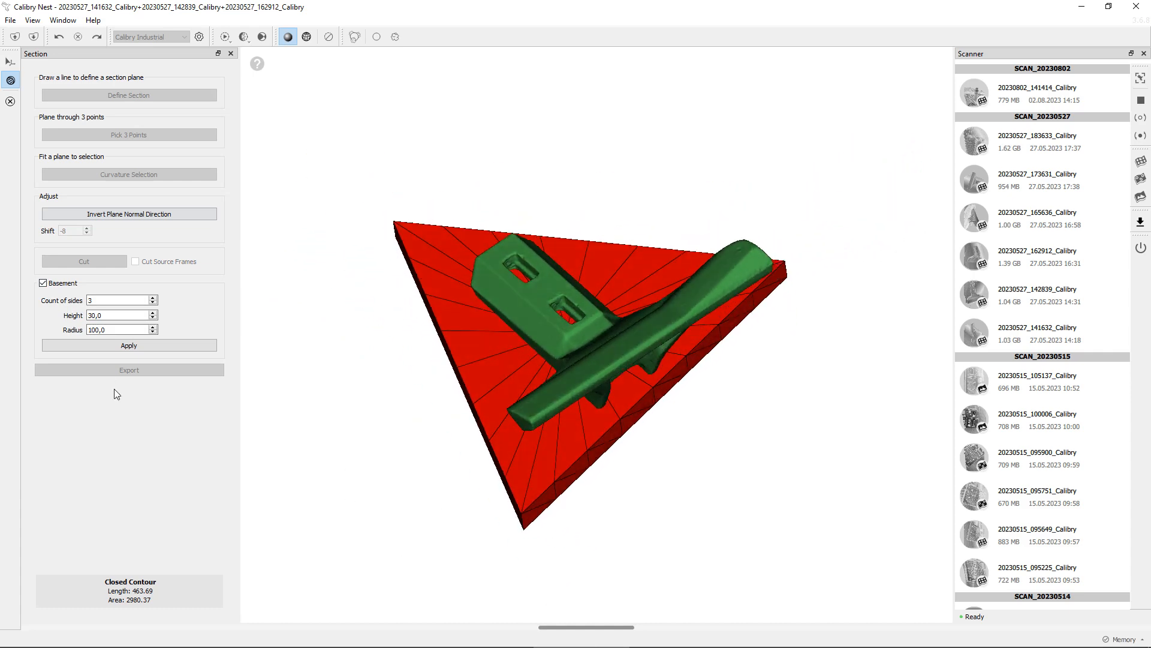
left_click(106, 302)
key("BackSpace")
type("9")
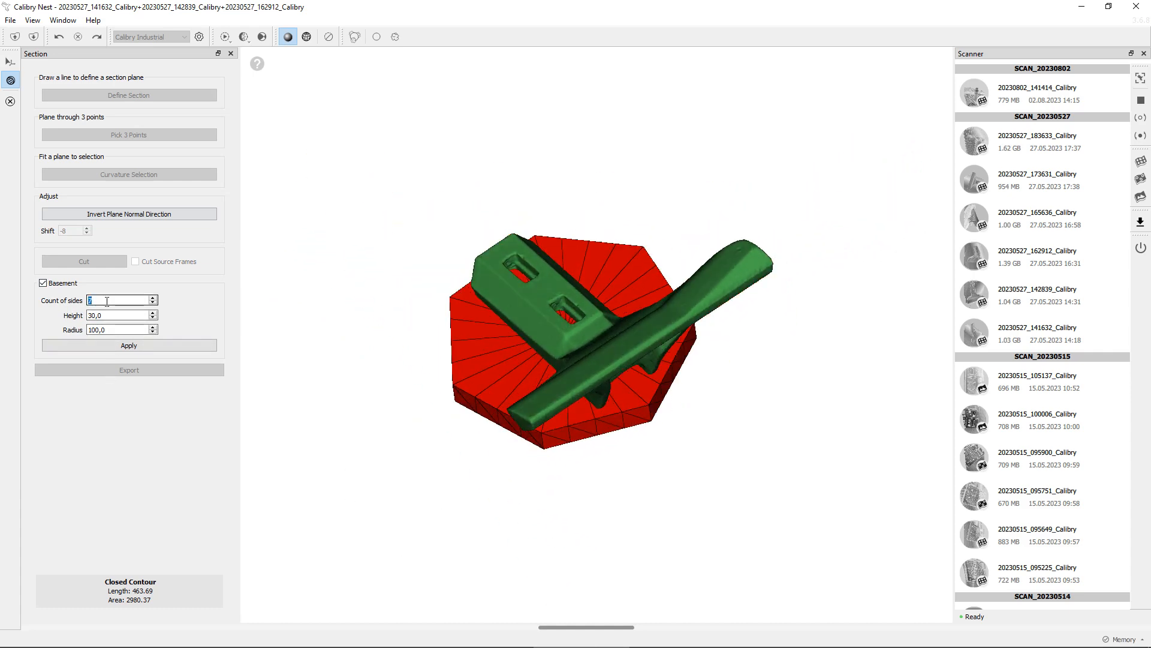
left_click_drag(327, 336, 408, 249)
left_click_drag(399, 368, 392, 388)
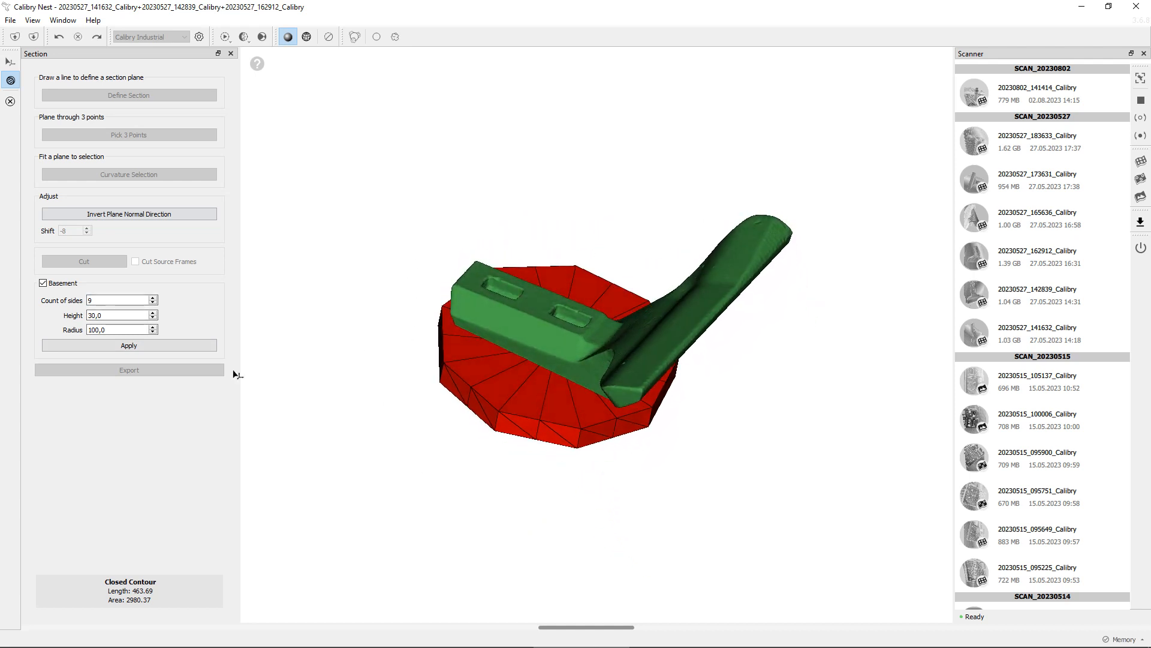
scroll(115, 316, "up", 6)
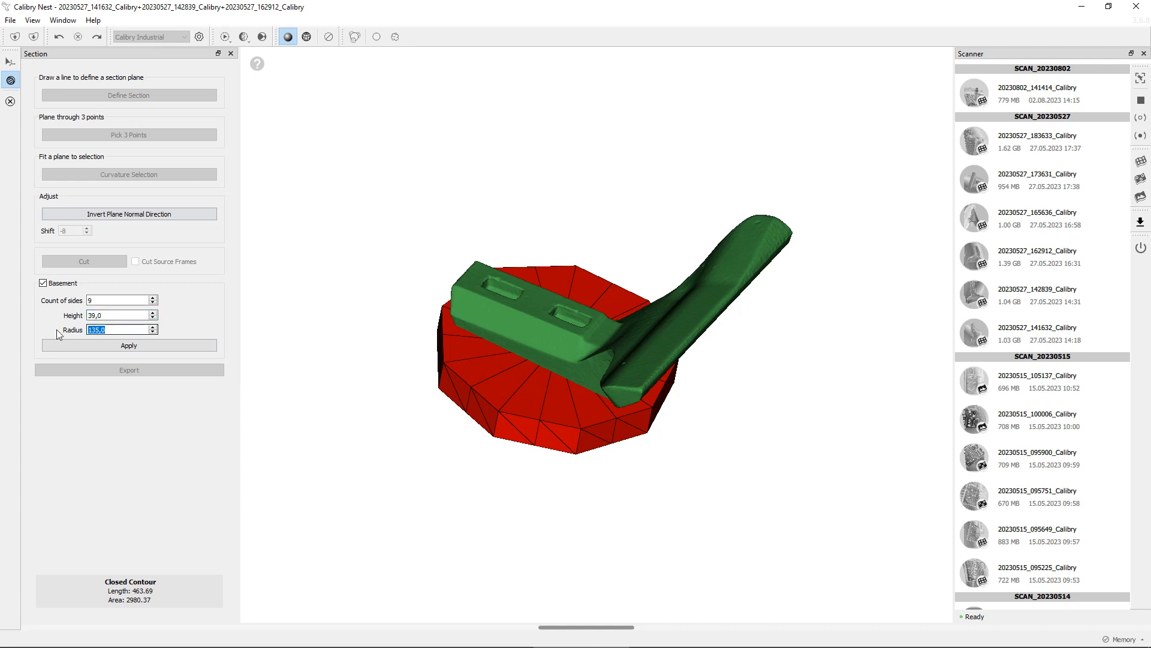
type("230")
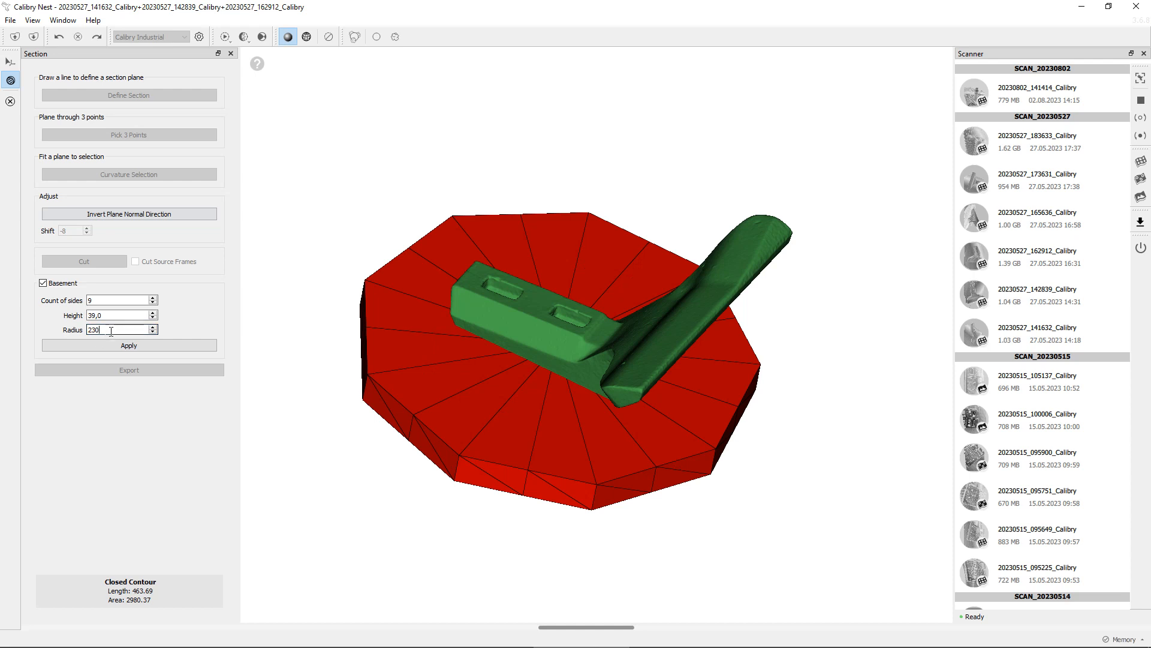
scroll(112, 331, "up", 10)
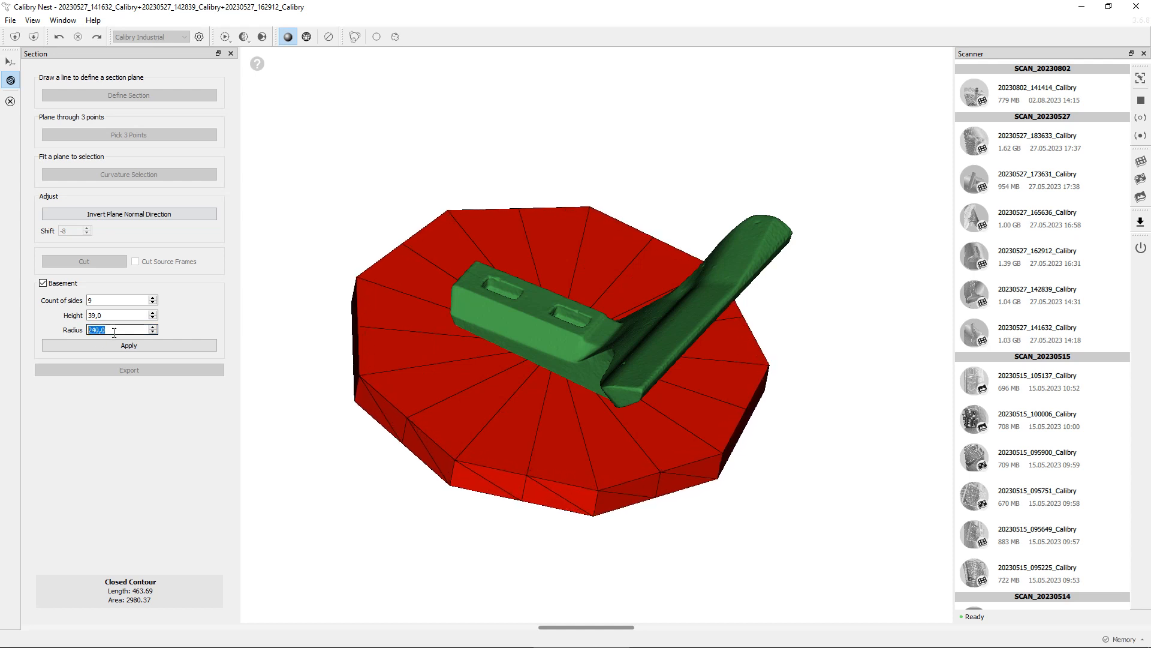
scroll(114, 332, "up", 10)
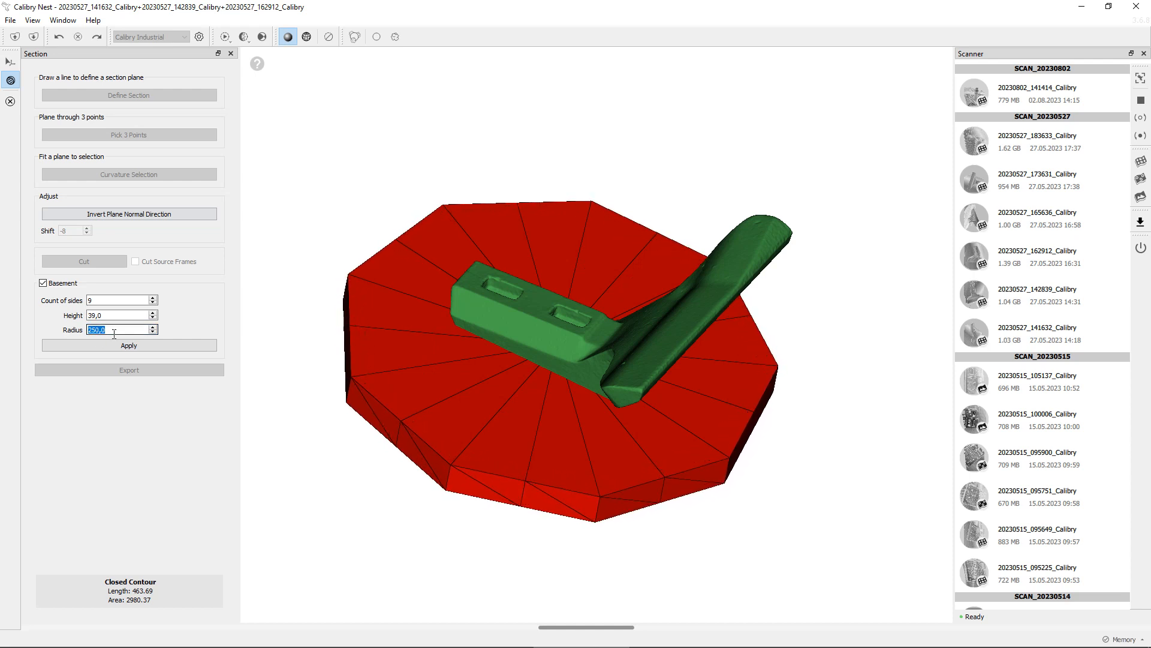
left_click_drag(489, 424, 576, 401)
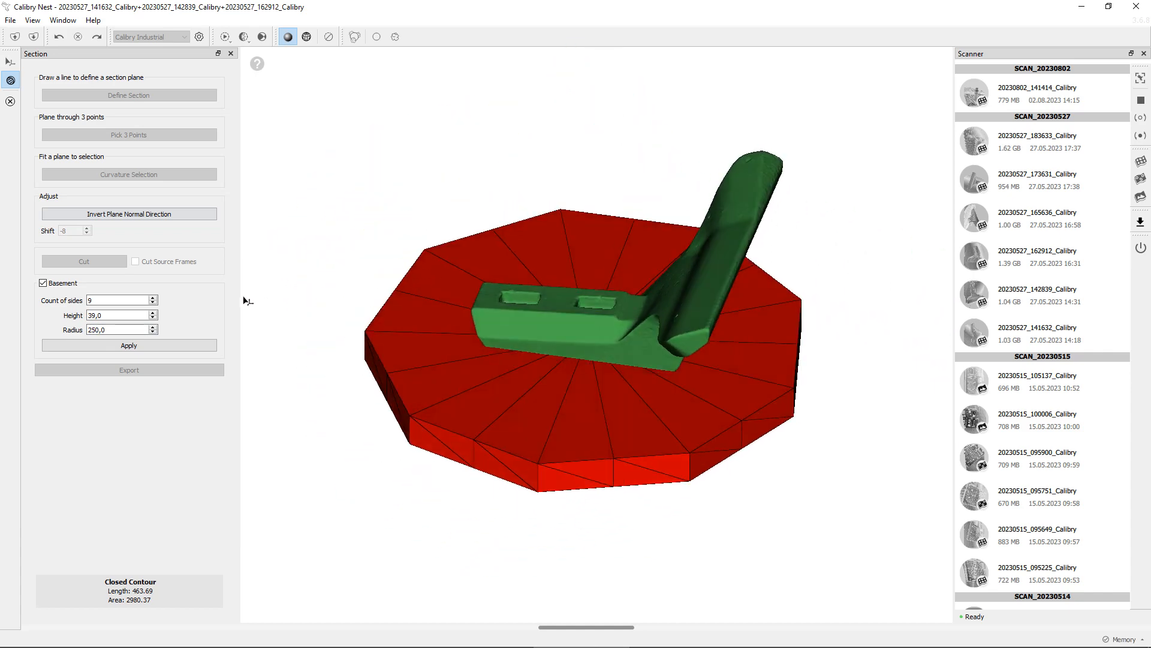
Turn the basement off and close the Section tool
left_click(43, 283)
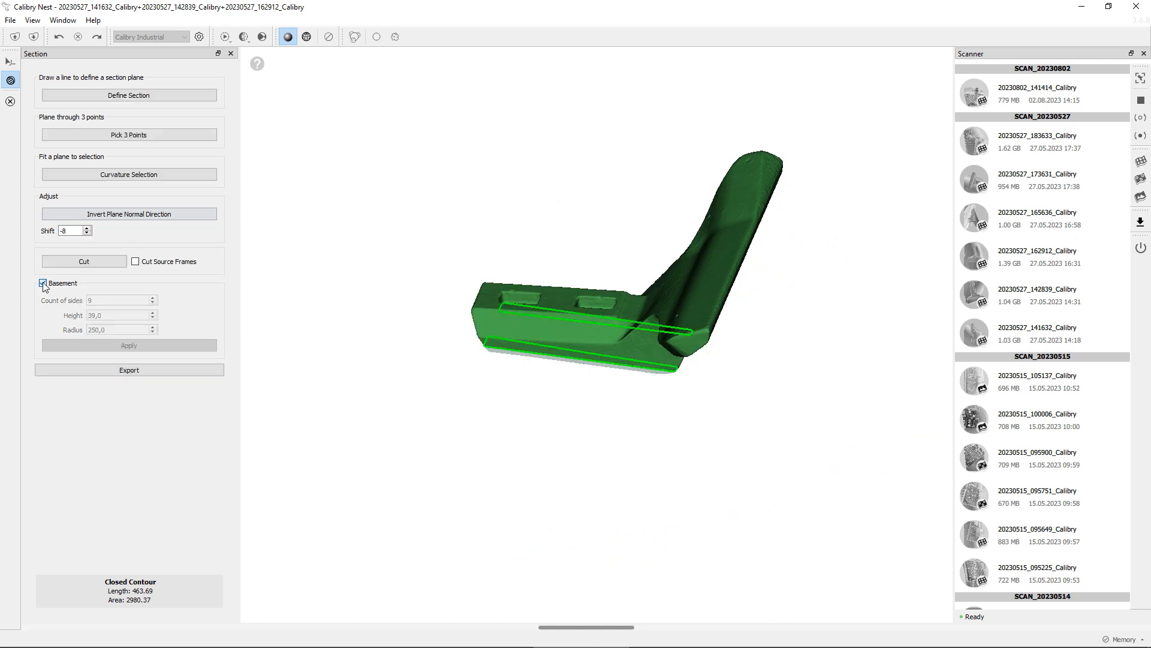
left_click(11, 102)
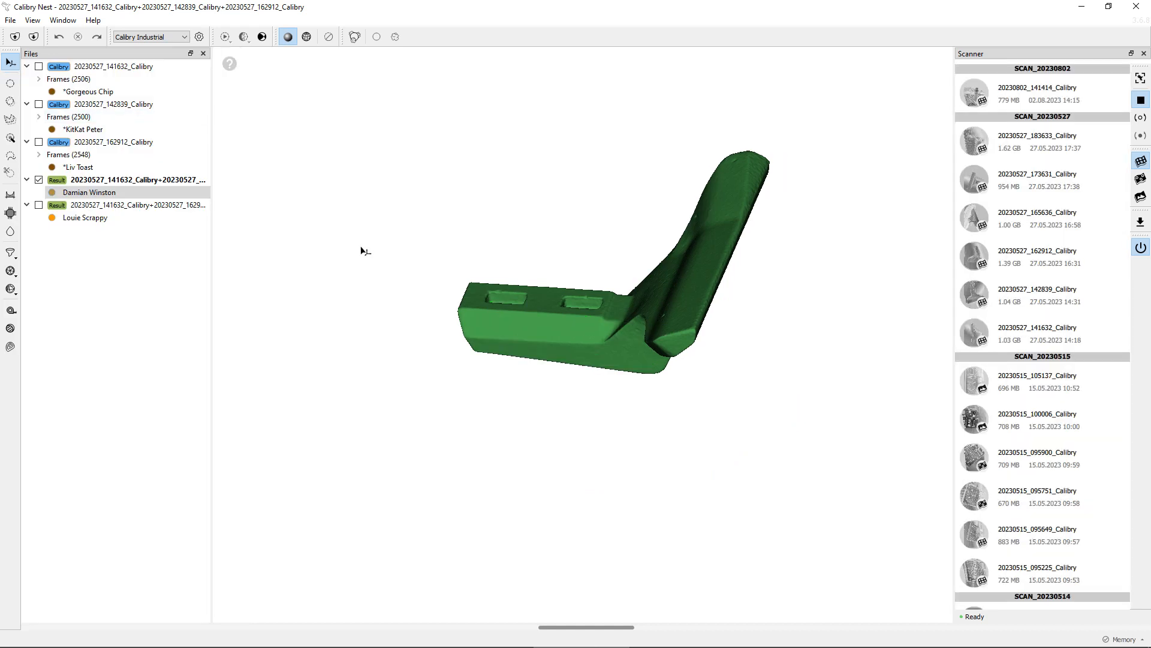
Start the Geodesic Distance tool and pick a source point on the top edge of the shank
left_click_drag(362, 249, 420, 293)
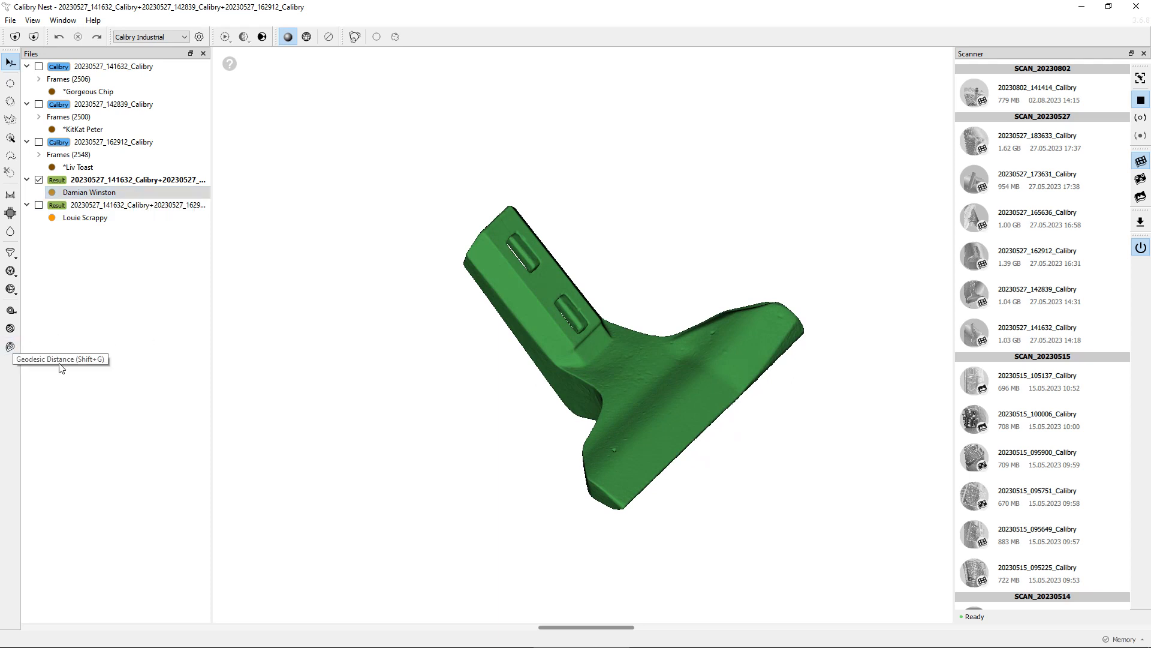
left_click_drag(421, 298, 490, 258)
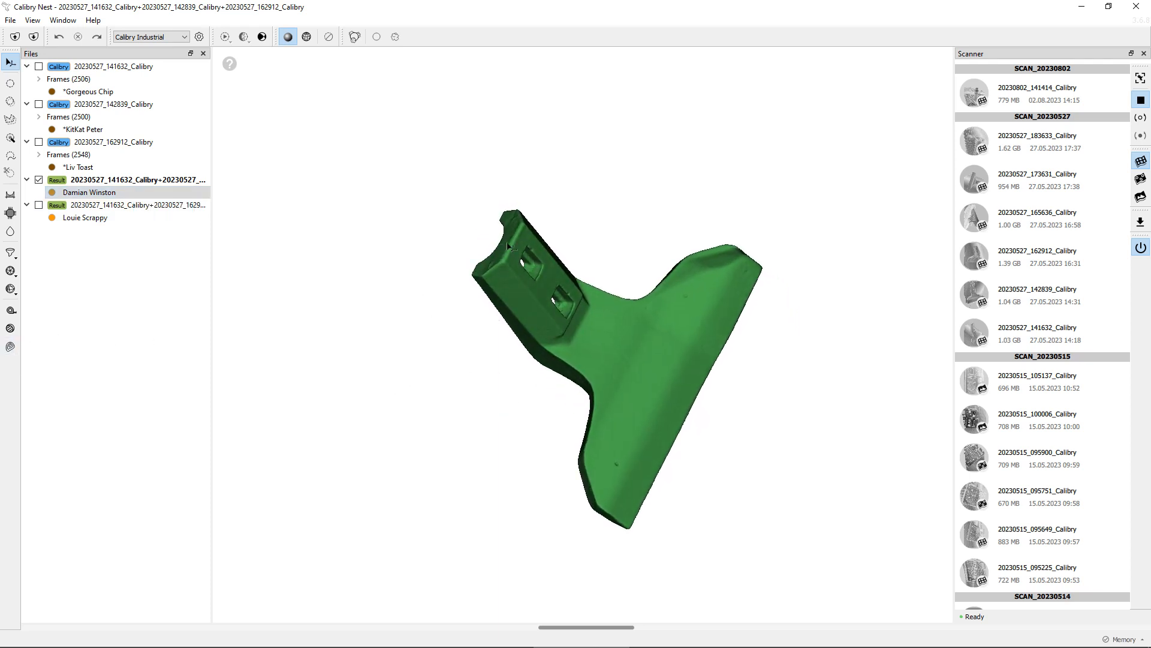
left_click_drag(664, 417, 609, 330)
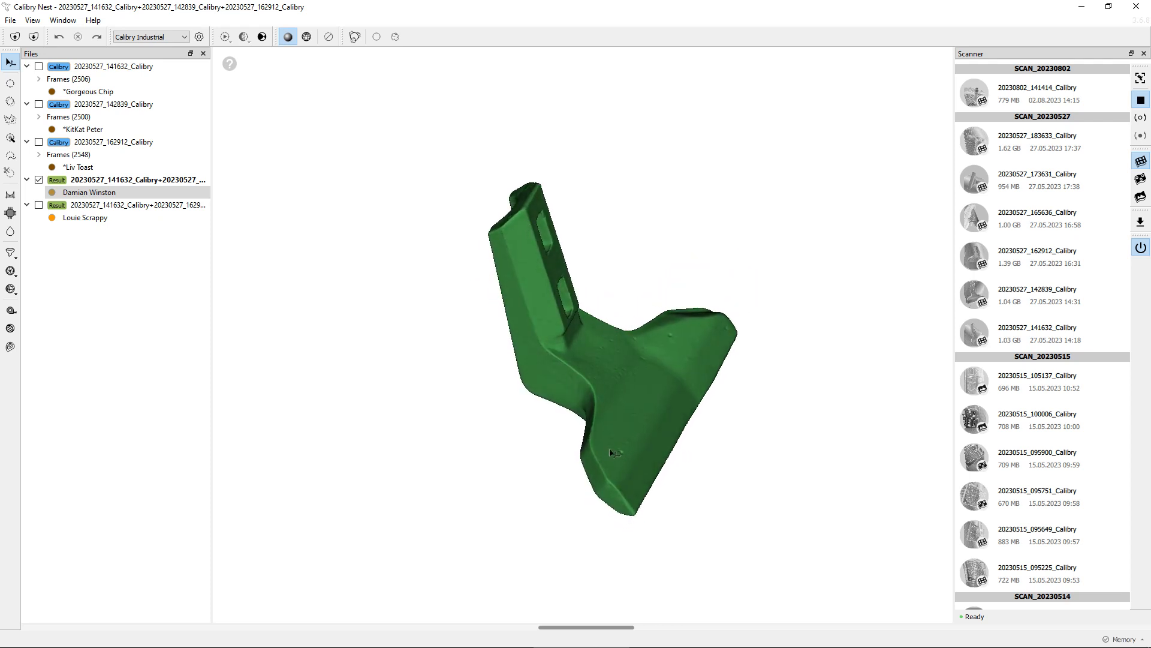
left_click_drag(609, 448, 552, 413)
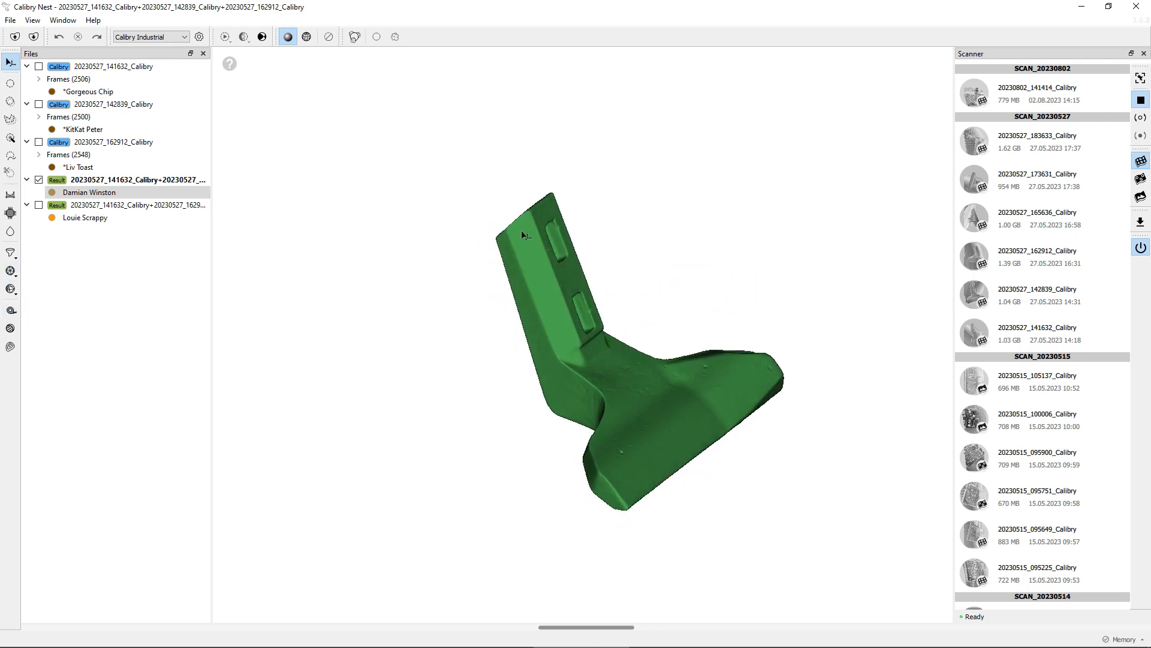
middle_click_drag(687, 426, 606, 414)
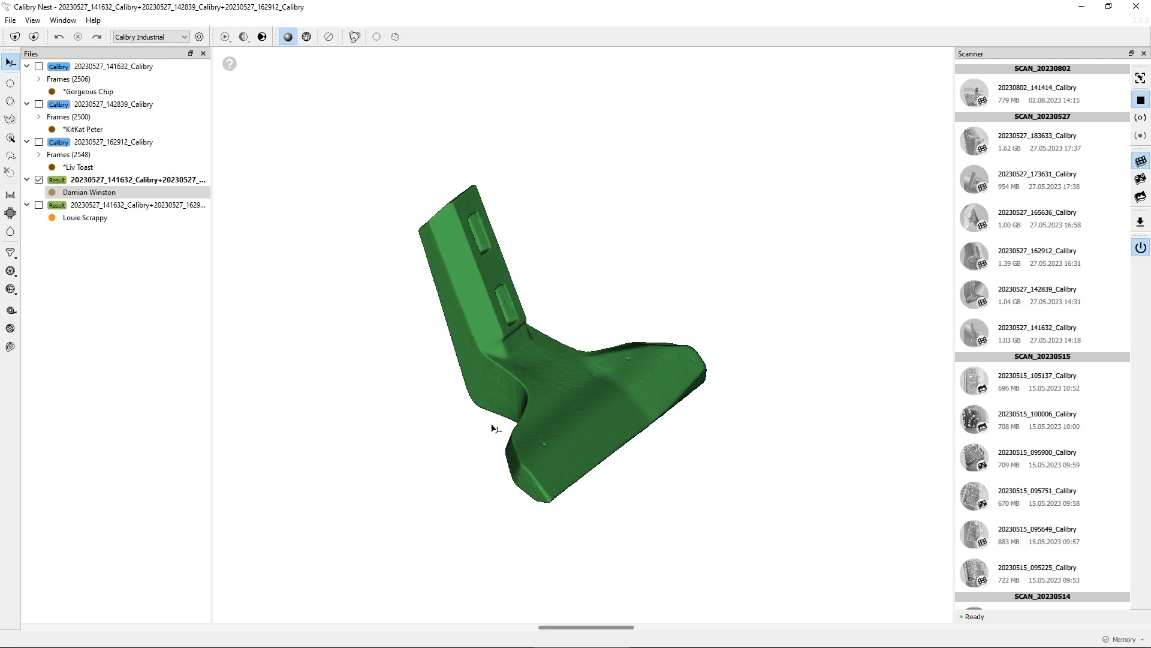
left_click_drag(423, 227, 452, 210)
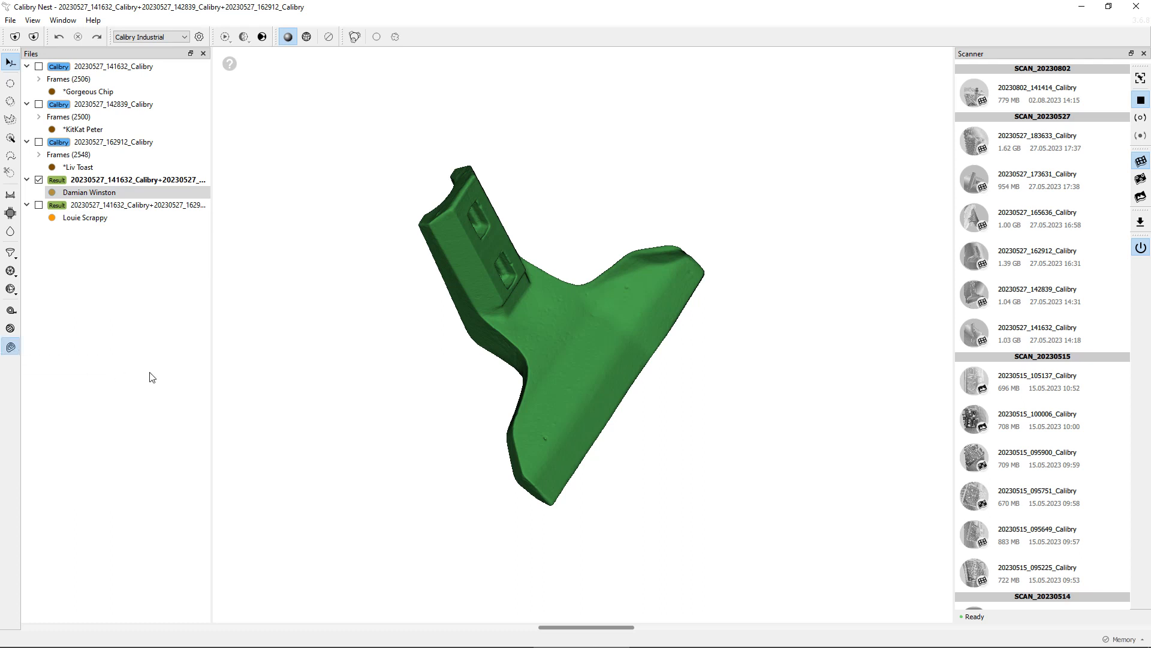
left_click_drag(370, 360, 484, 359)
left_click(158, 75)
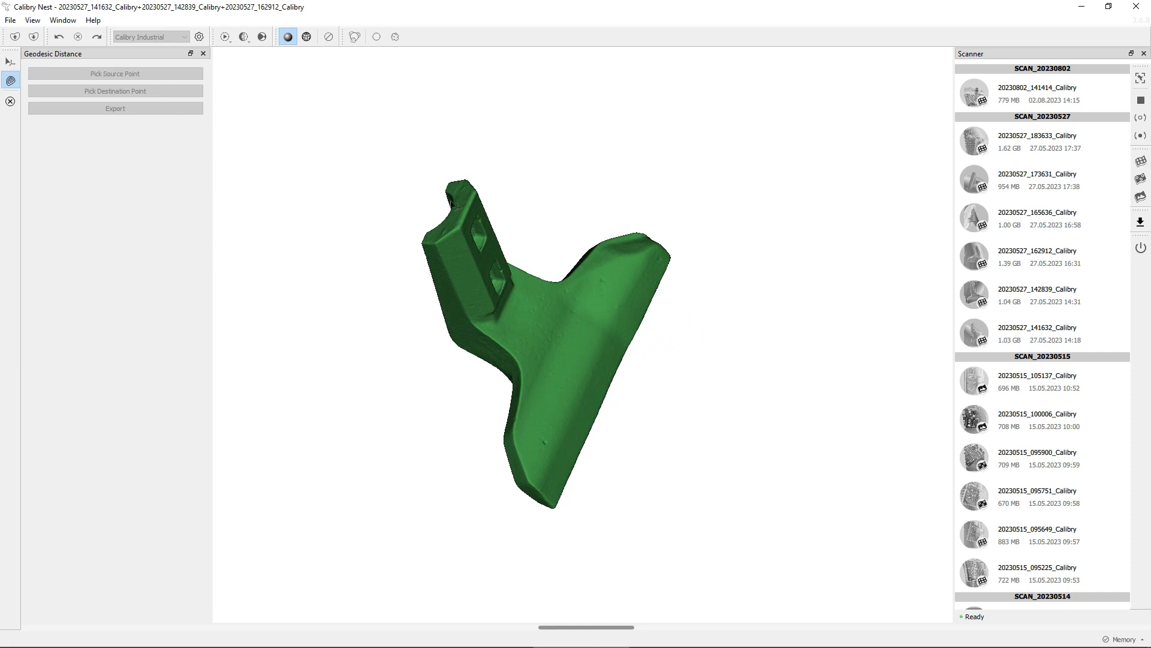
left_click(457, 215)
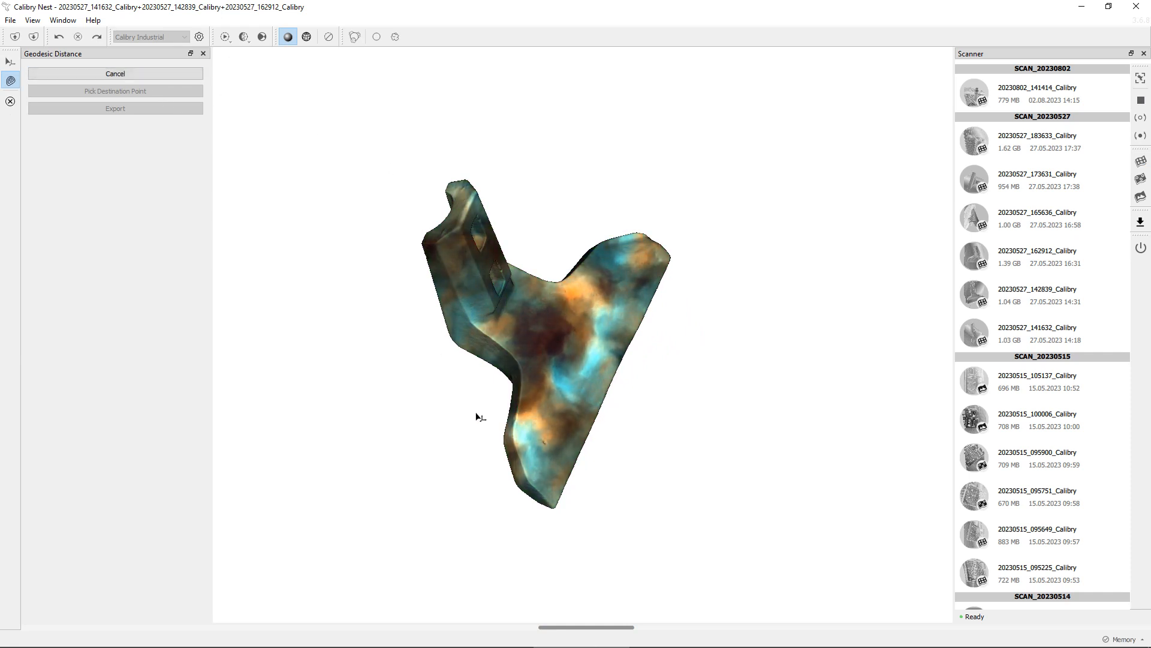
Pick a destination point at the blade's lower corner to measure the geodesic distance from the shank top
left_click_drag(475, 414, 543, 370)
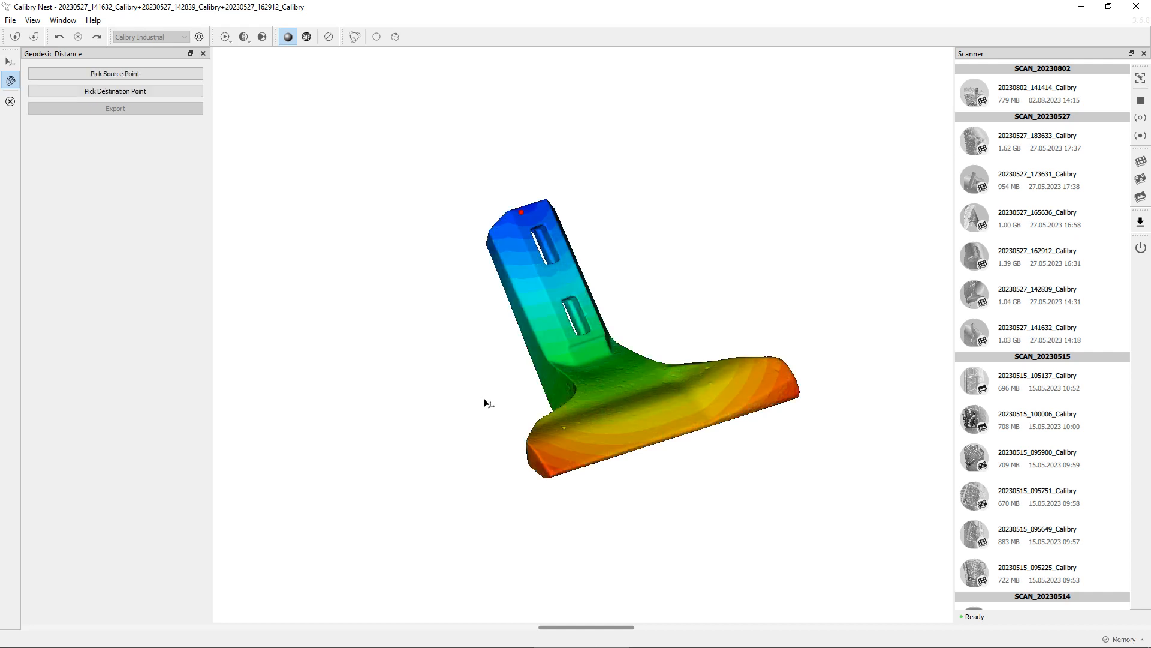
left_click_drag(457, 328, 514, 207)
left_click_drag(601, 272, 583, 476)
left_click_drag(682, 291, 645, 327)
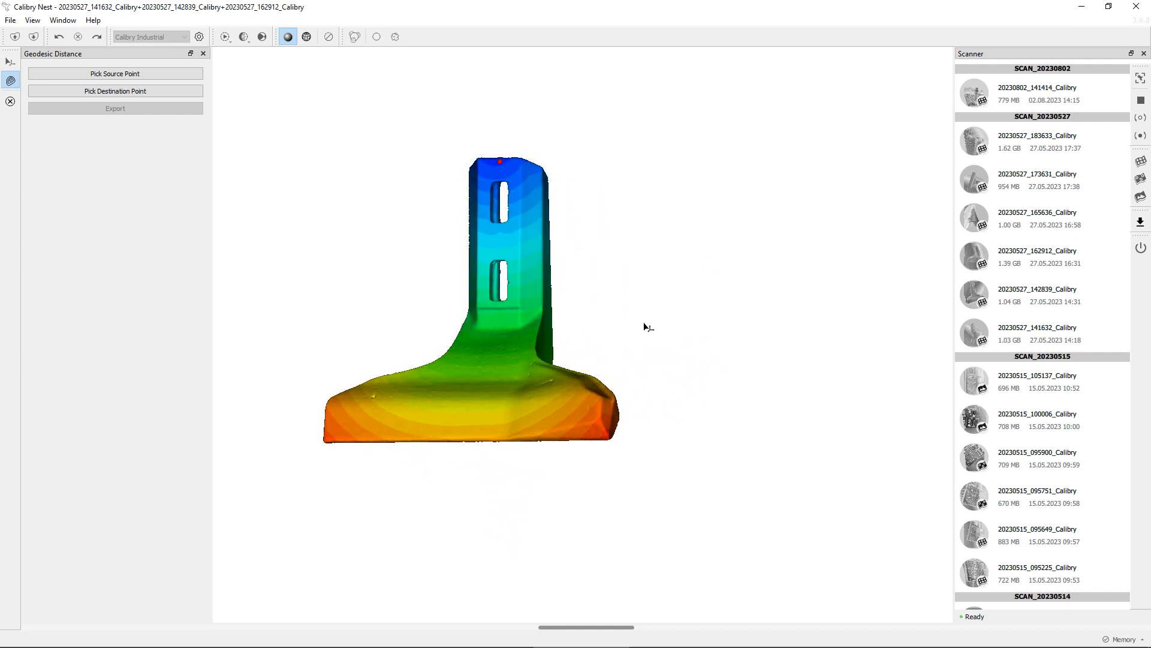
left_click_drag(310, 280, 207, 180)
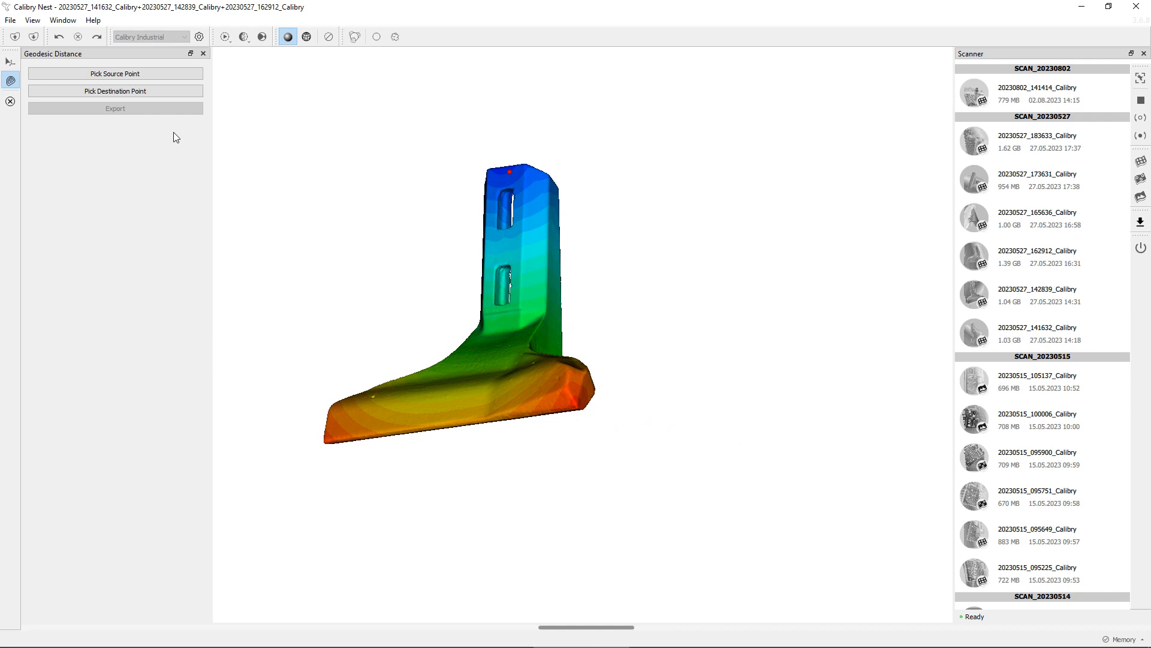
left_click(162, 93)
left_click(577, 408)
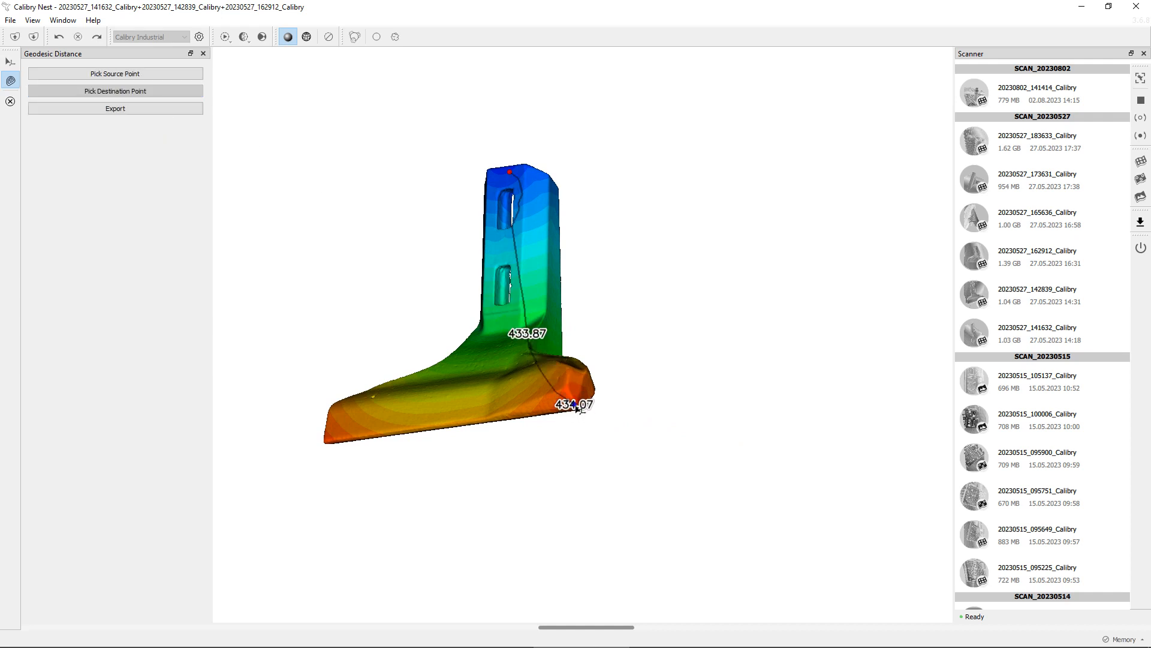
Try exporting the geodesic path as path.dxf, closing the save dialog without saving
left_click_drag(672, 272, 504, 286)
scroll(503, 286, "up", 8)
left_click_drag(572, 249, 541, 377)
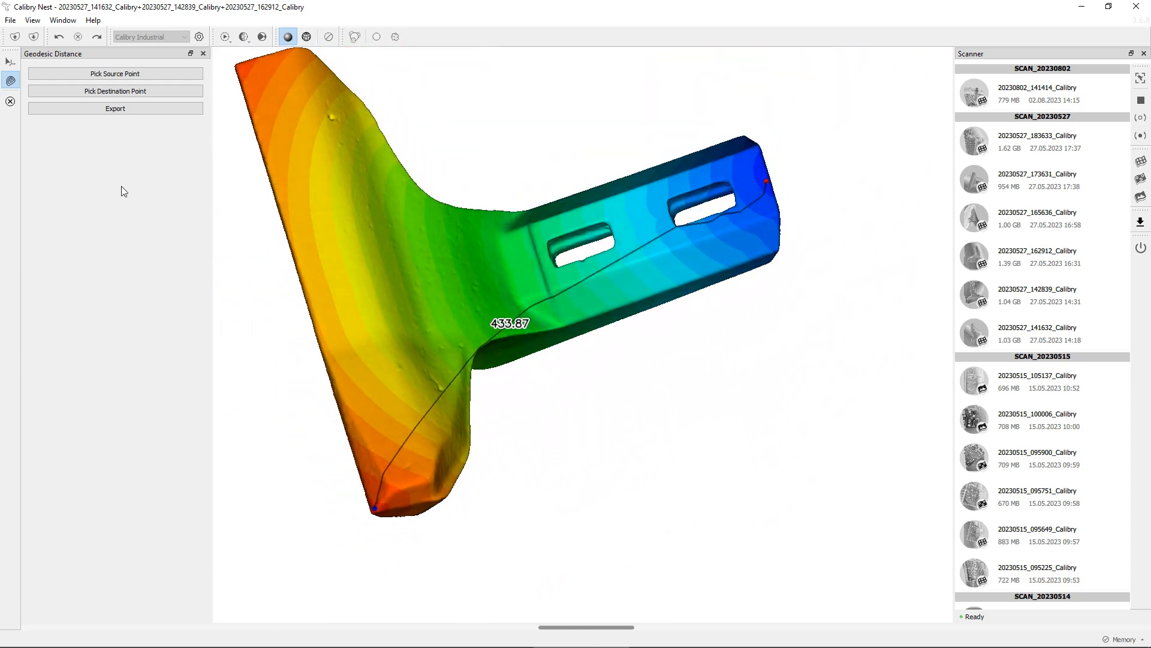
left_click(132, 110)
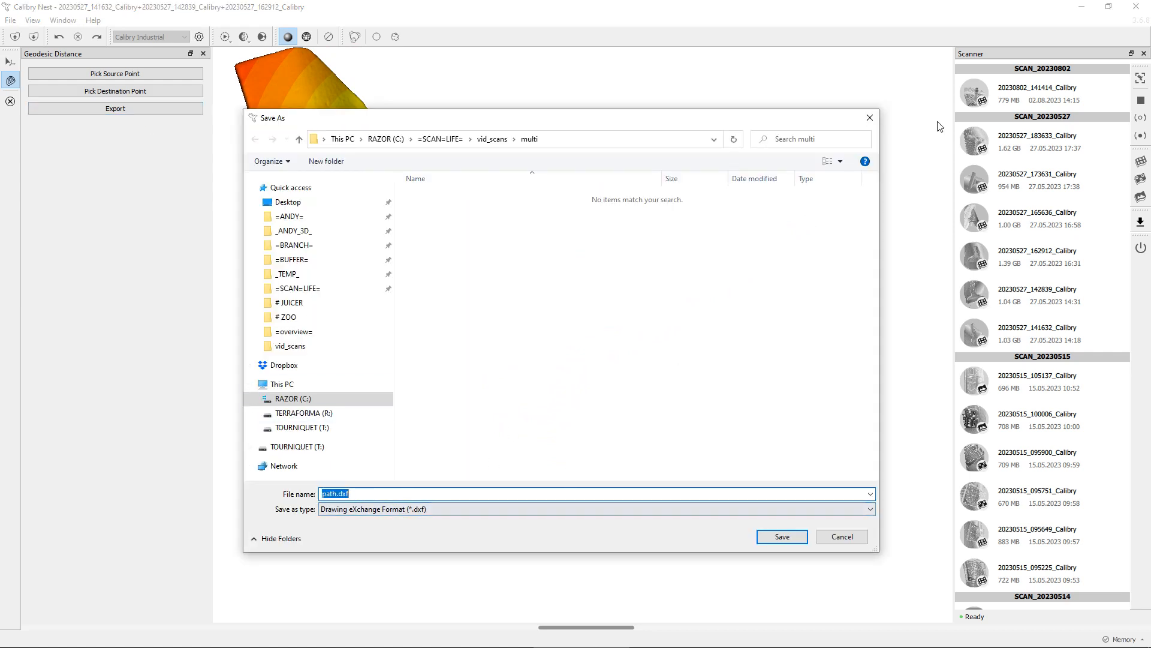
left_click(867, 119)
Close the Geodesic Distance tool
left_click_drag(618, 179, 498, 240)
left_click(11, 103)
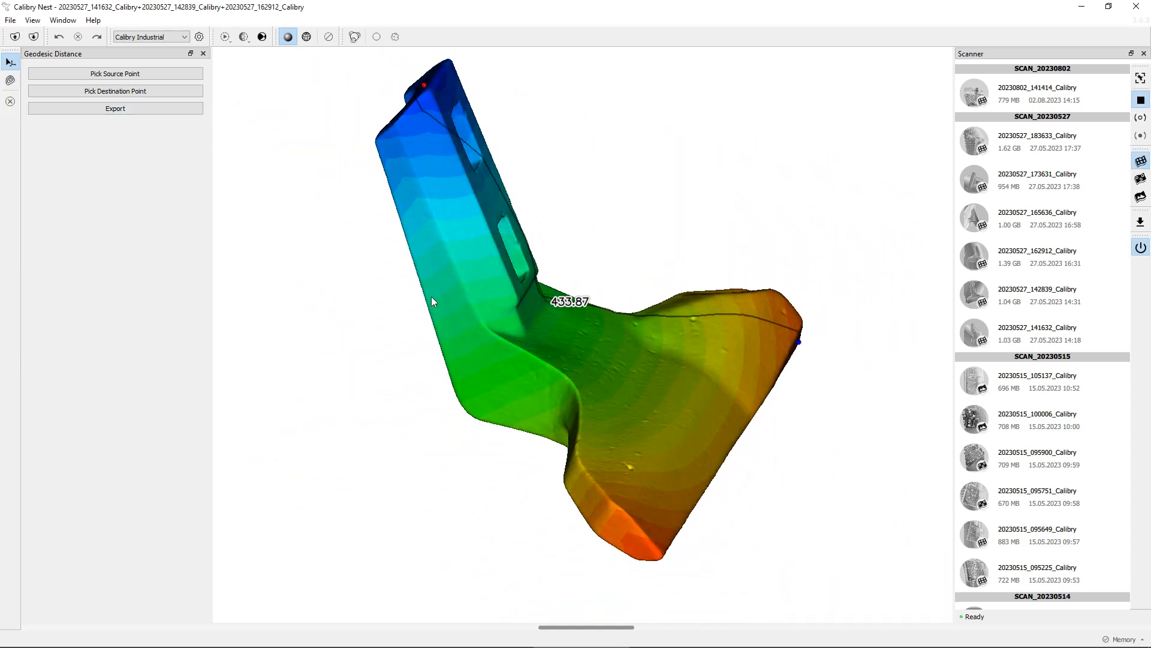
left_click_drag(430, 309, 570, 390)
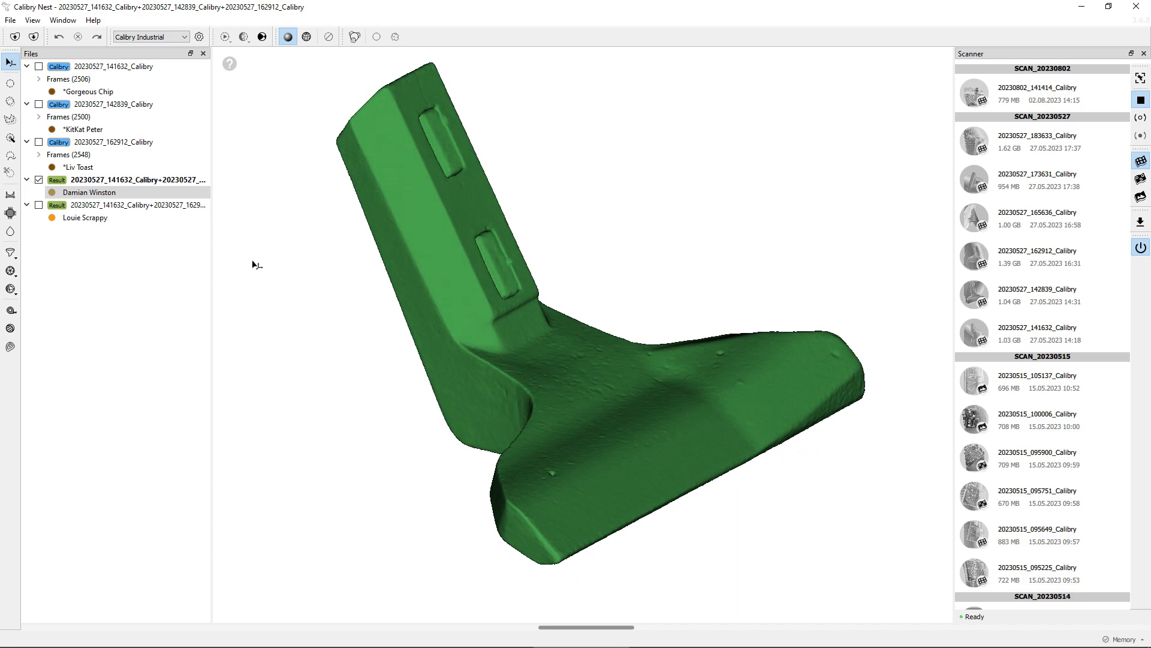
Show only the 141632+142839 result mesh and delete a circular patch at the inner corner between shank and blade
left_click(50, 218)
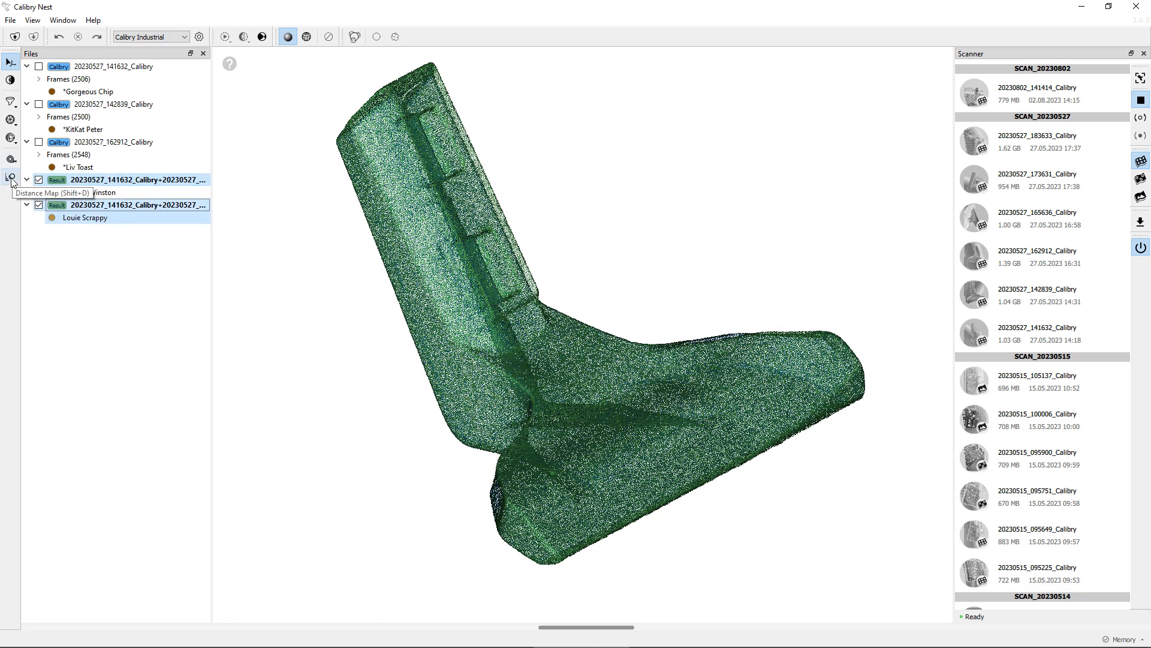
left_click(124, 193)
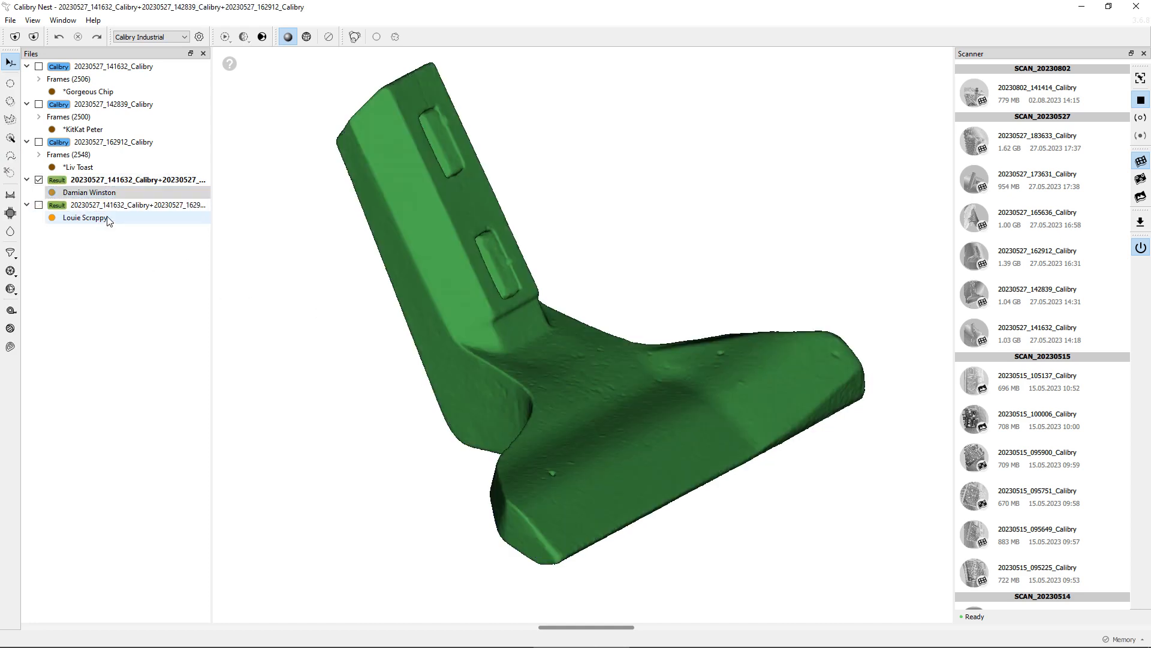
left_click(109, 219)
left_click(114, 192)
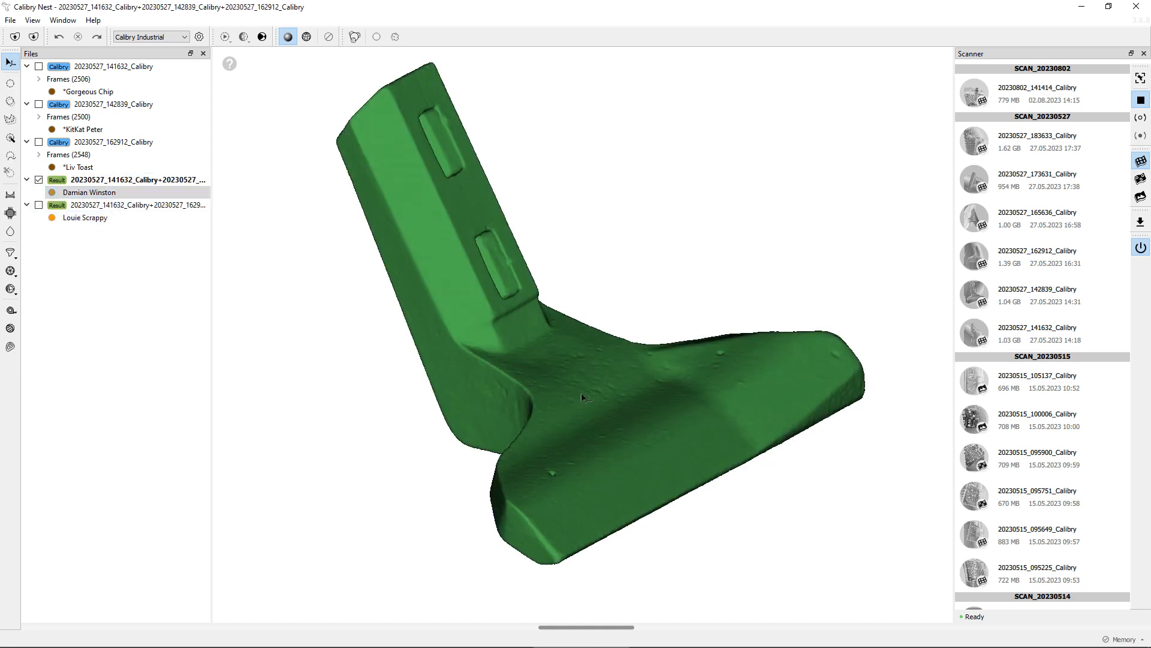
left_click_drag(471, 354, 552, 390)
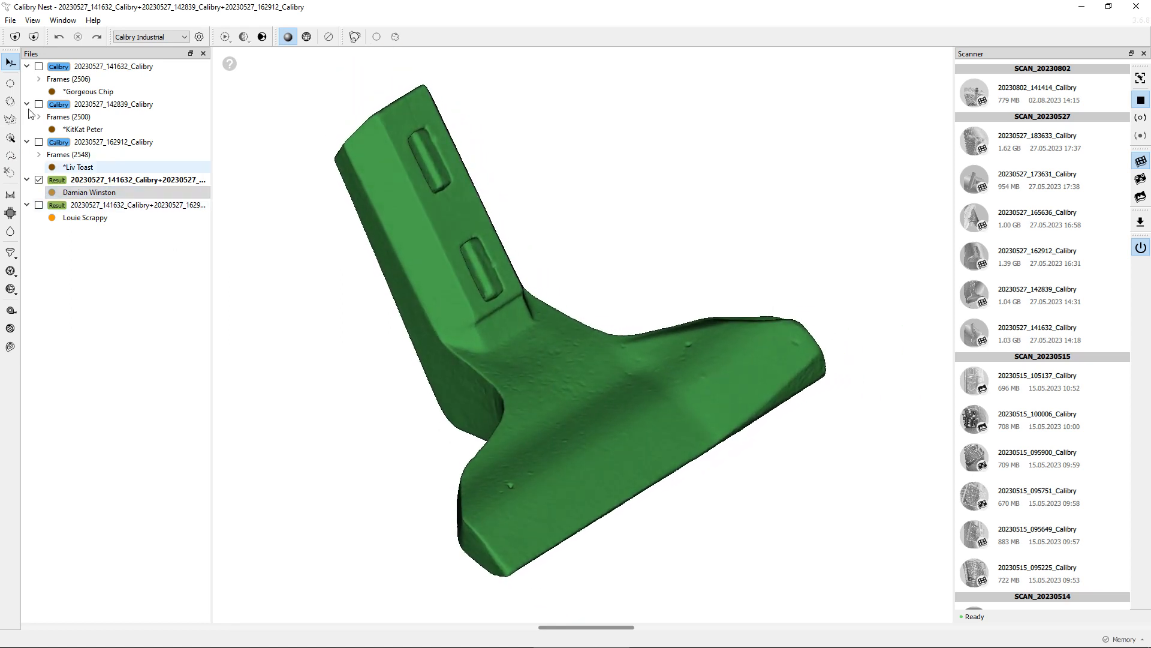
left_click(11, 85)
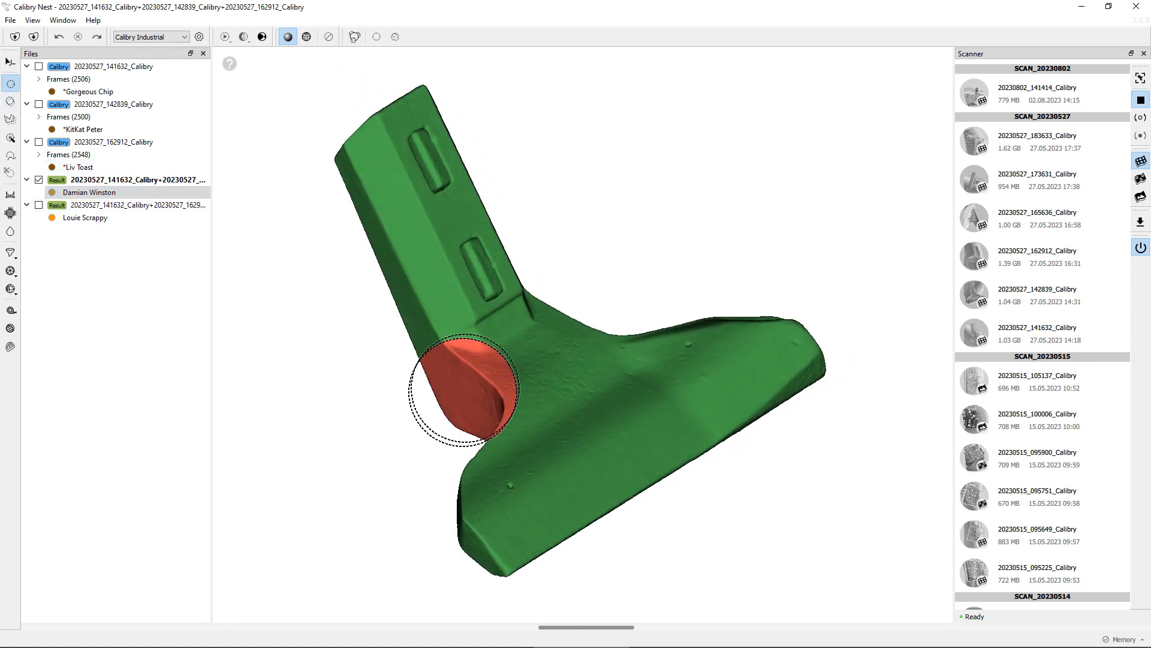
left_click(462, 352)
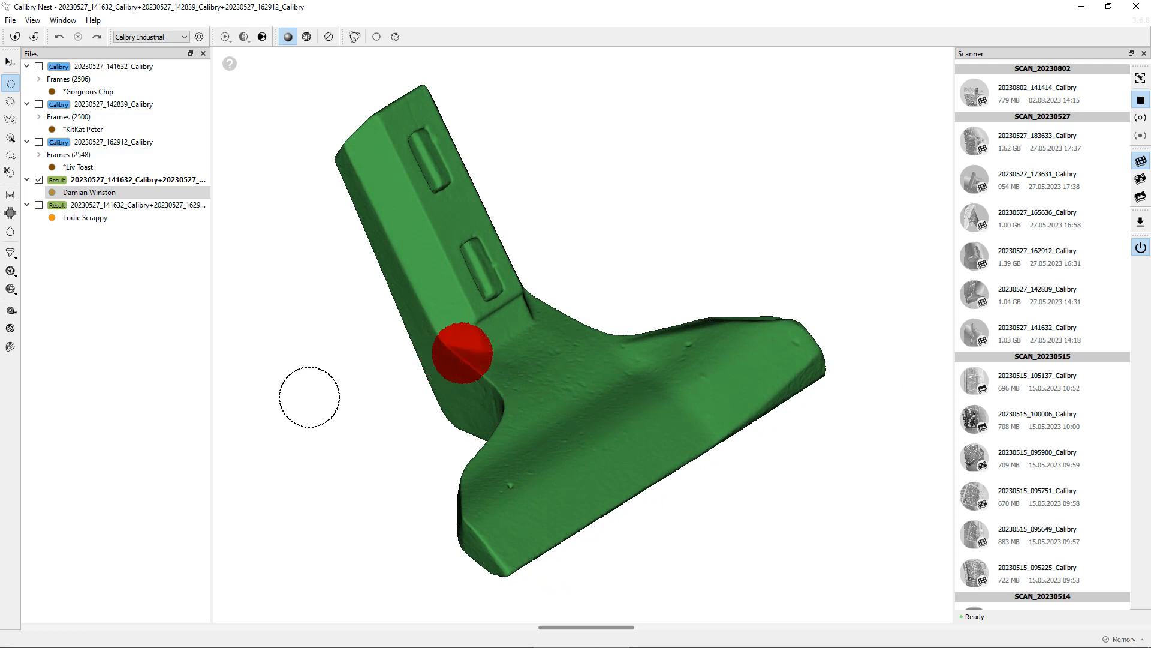
key("Return")
Fill the new hole at the shank-blade corner with the Holes tool
left_click_drag(380, 383, 361, 387)
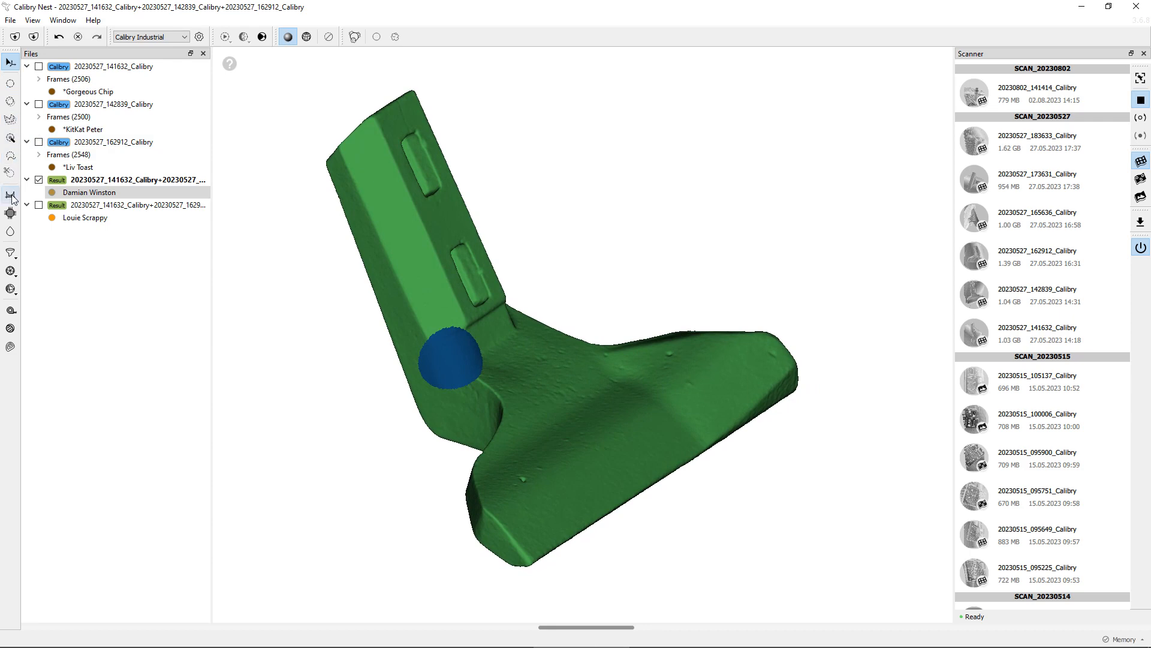
left_click(12, 214)
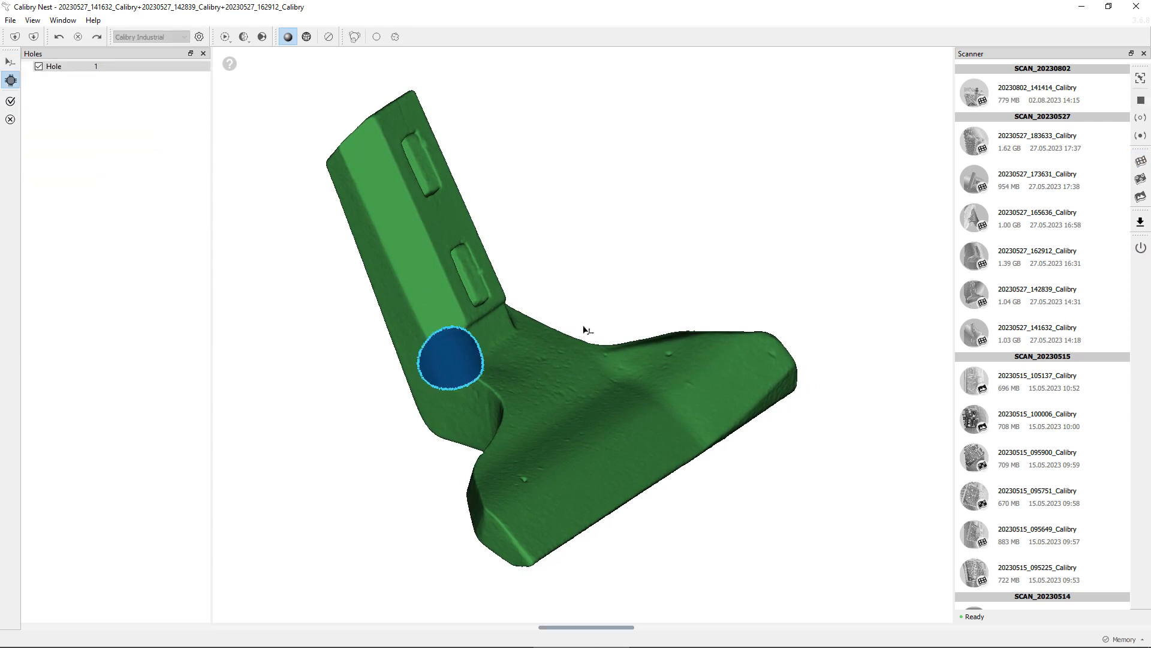
left_click_drag(586, 326, 490, 373)
scroll(497, 387, "up", 8)
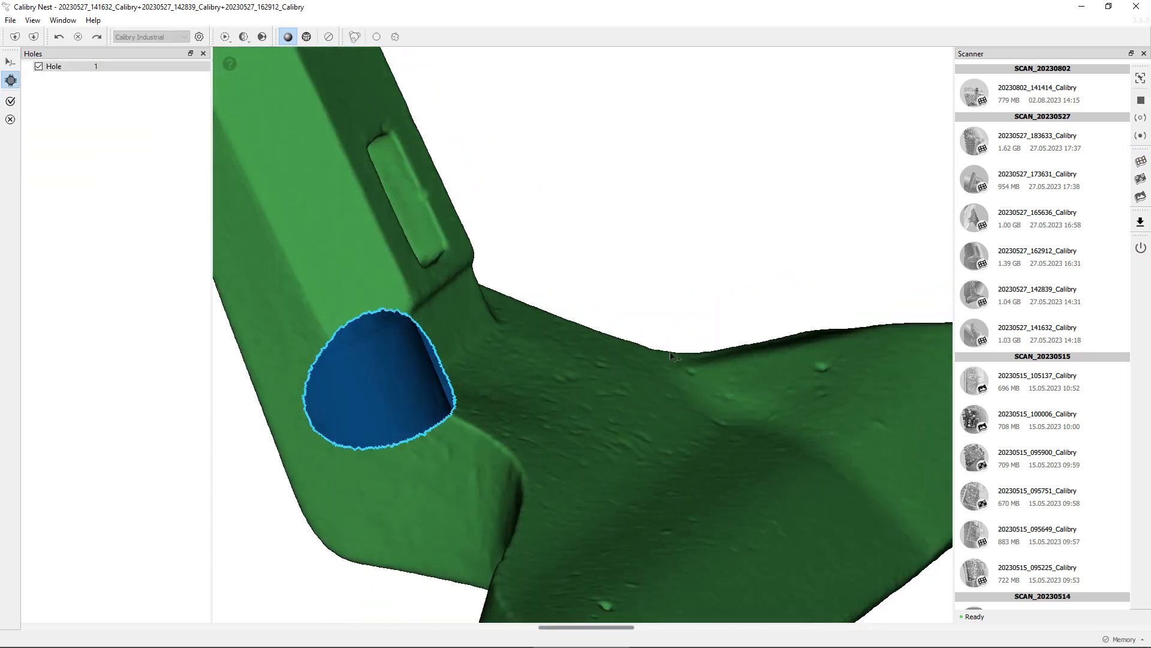
left_click(11, 103)
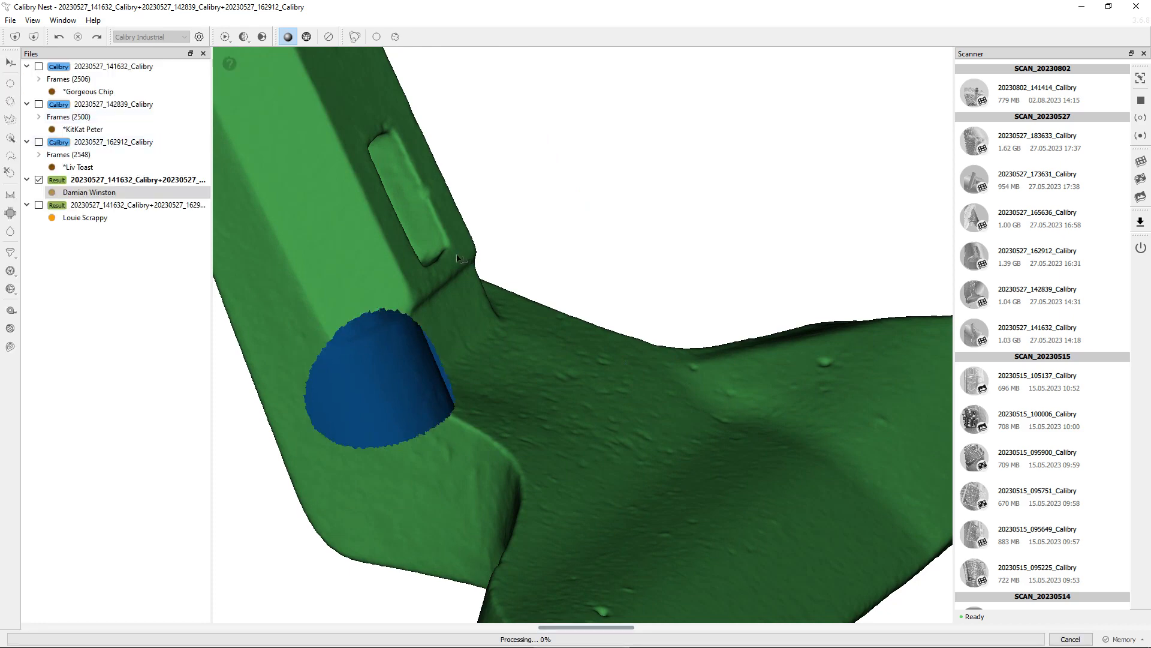
Polygon-select an area on the blade's upper face near its outer end and delete it
left_click_drag(399, 370, 870, 324)
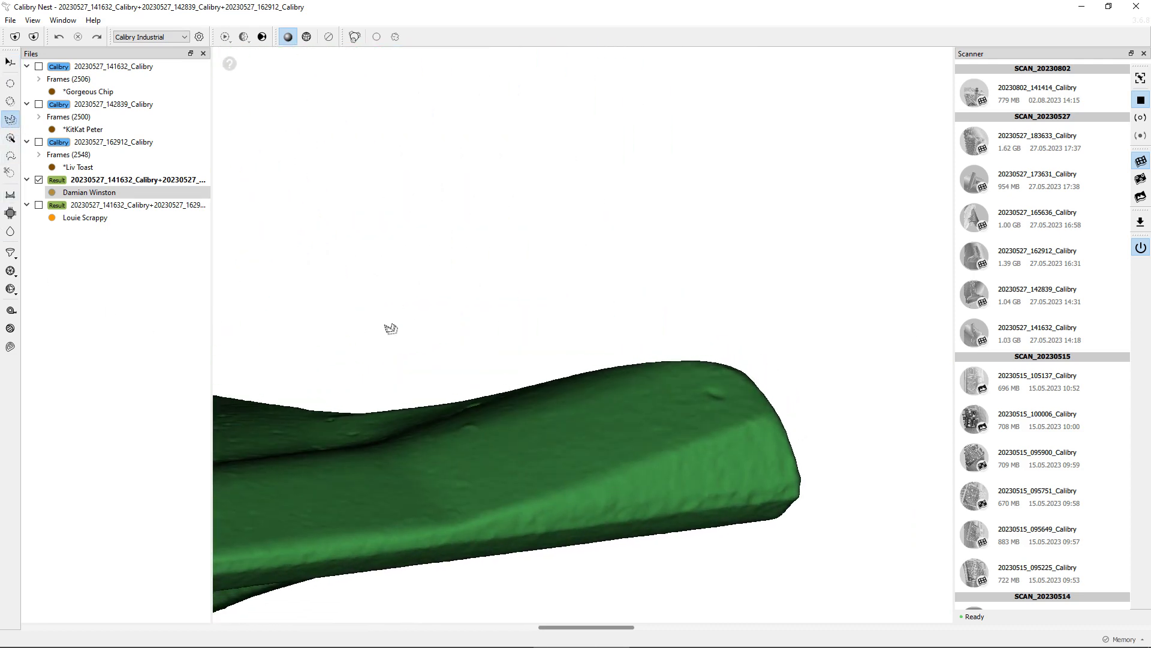
left_click(406, 406)
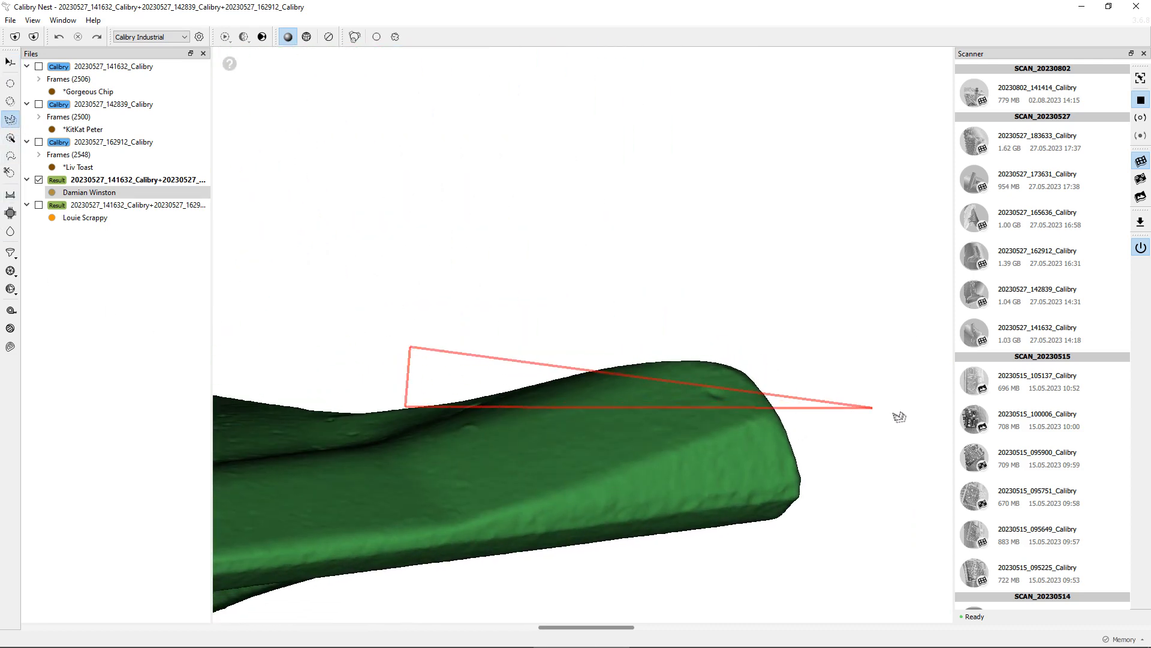
left_click(889, 400)
double_click(850, 284)
mouse_move(822, 299)
left_mouse_down()
mouse_move(722, 534)
mouse_move(680, 539)
left_mouse_up()
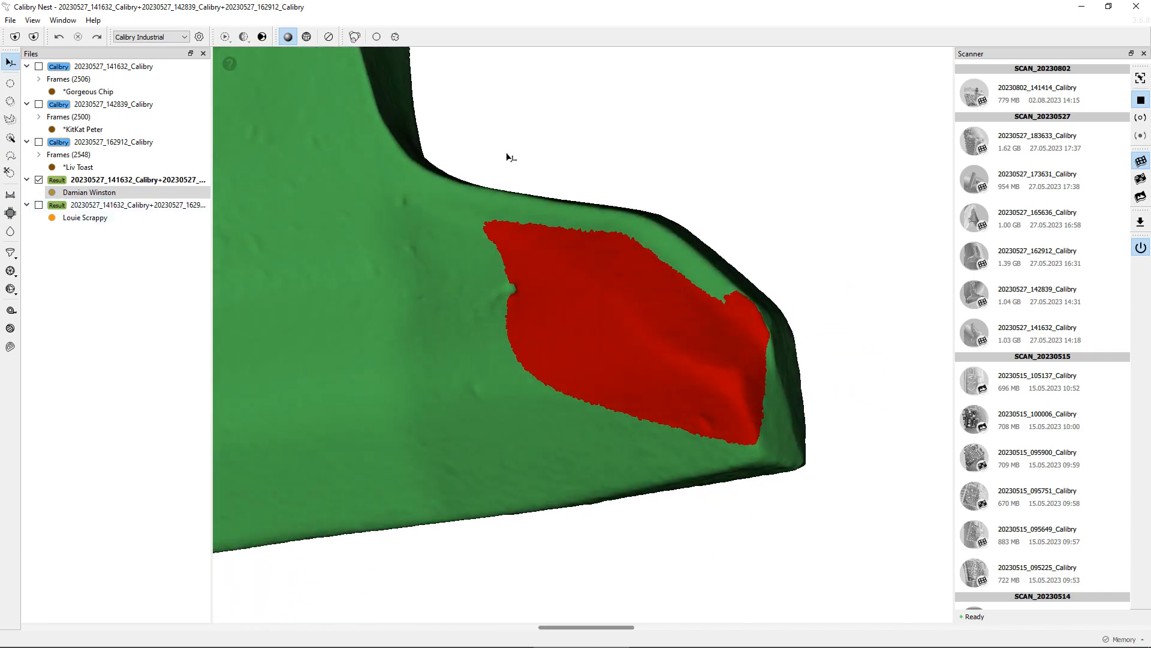
left_click_drag(749, 310, 716, 353)
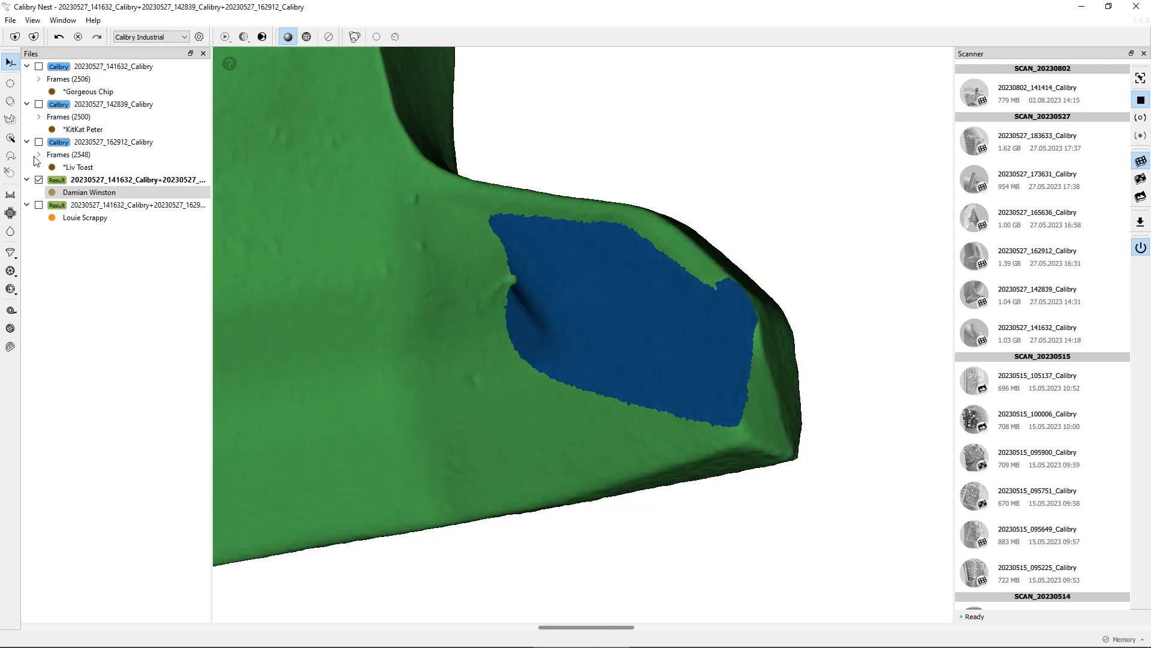
Fill the hole on the blade's upper face with the Holes tool
left_click(10, 214)
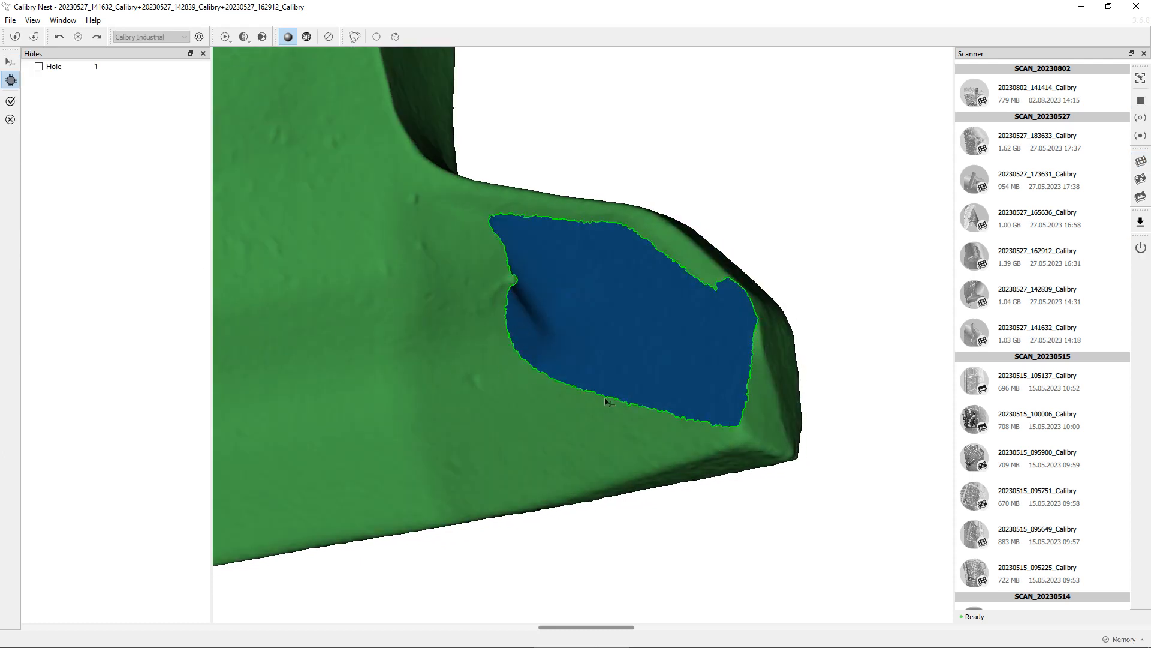
left_click(10, 100)
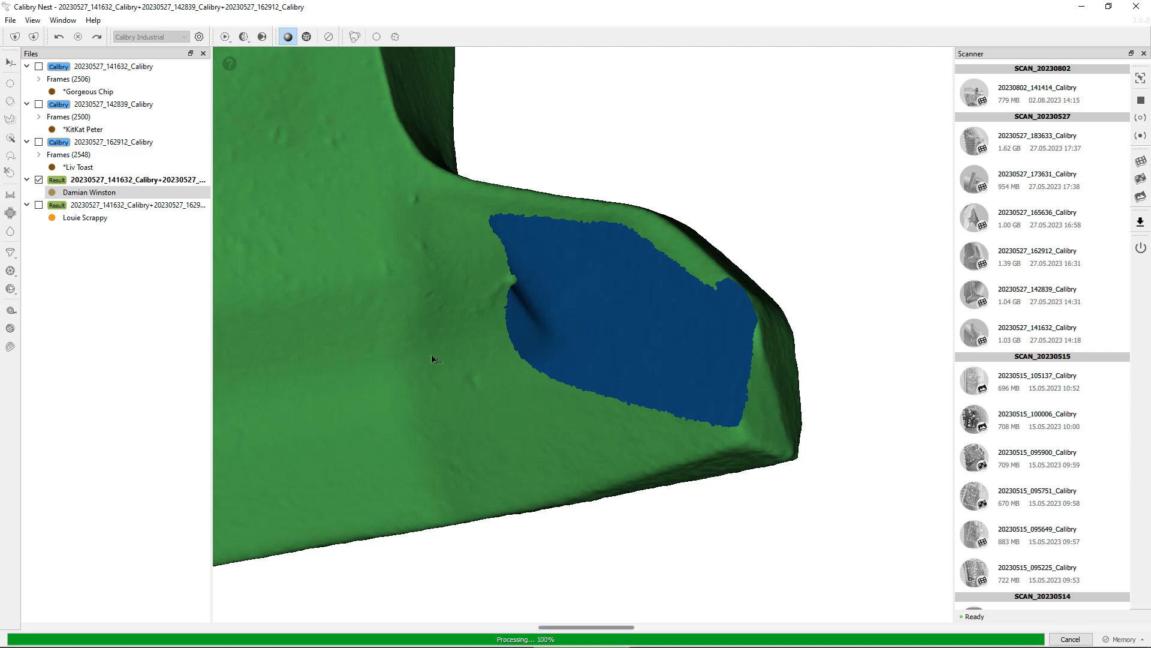
left_click_drag(431, 357, 443, 428)
scroll(419, 393, "down", 3)
Calculate a distance map with the 141632+142839 result as source mesh and the 141632+162912 result as target mesh
left_click(88, 219)
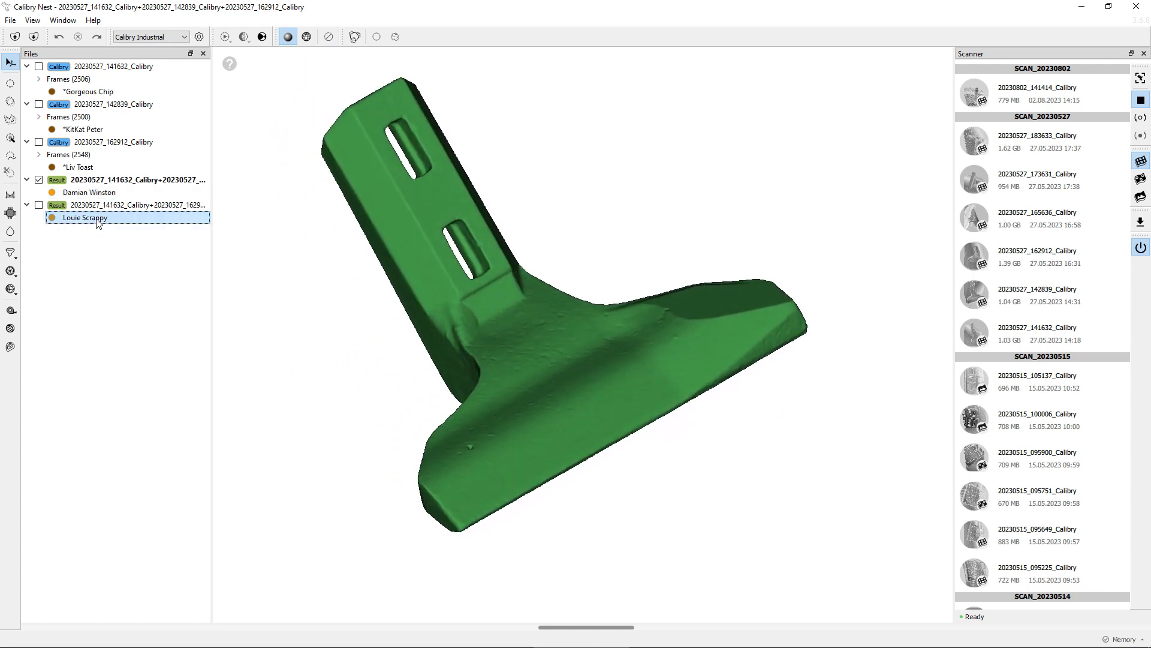
mouse_move(714, 283)
left_mouse_down()
mouse_move(723, 309)
mouse_move(722, 297)
left_mouse_up()
left_click(39, 182)
left_click(39, 181)
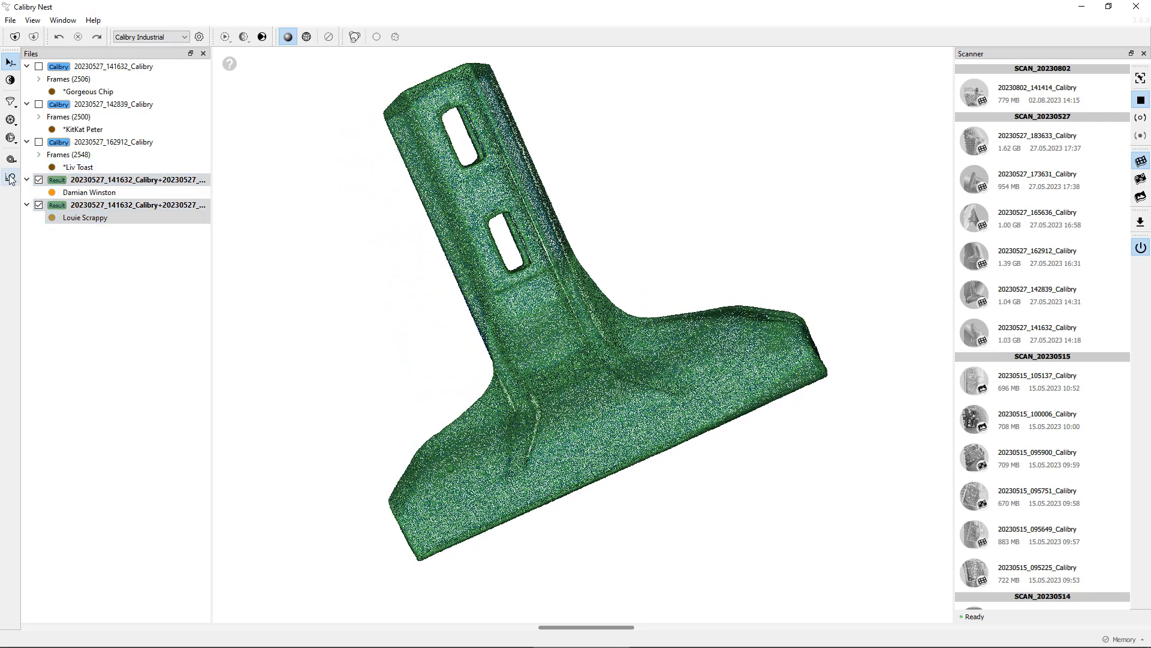
left_click(103, 193)
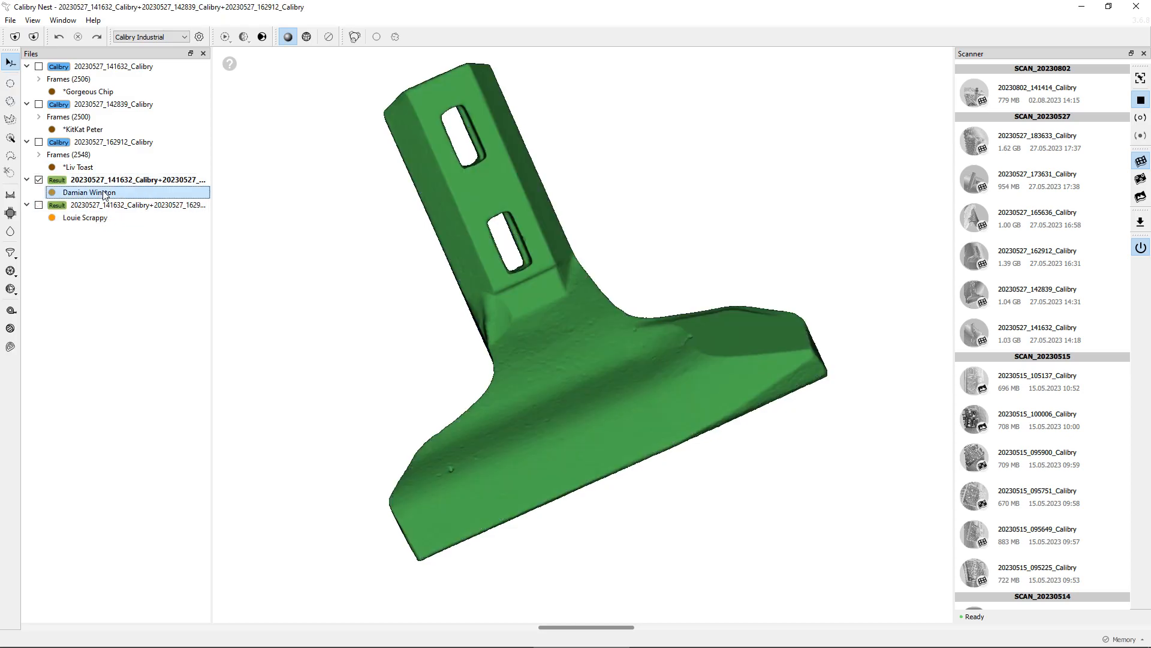
left_click(87, 219, "ctrl")
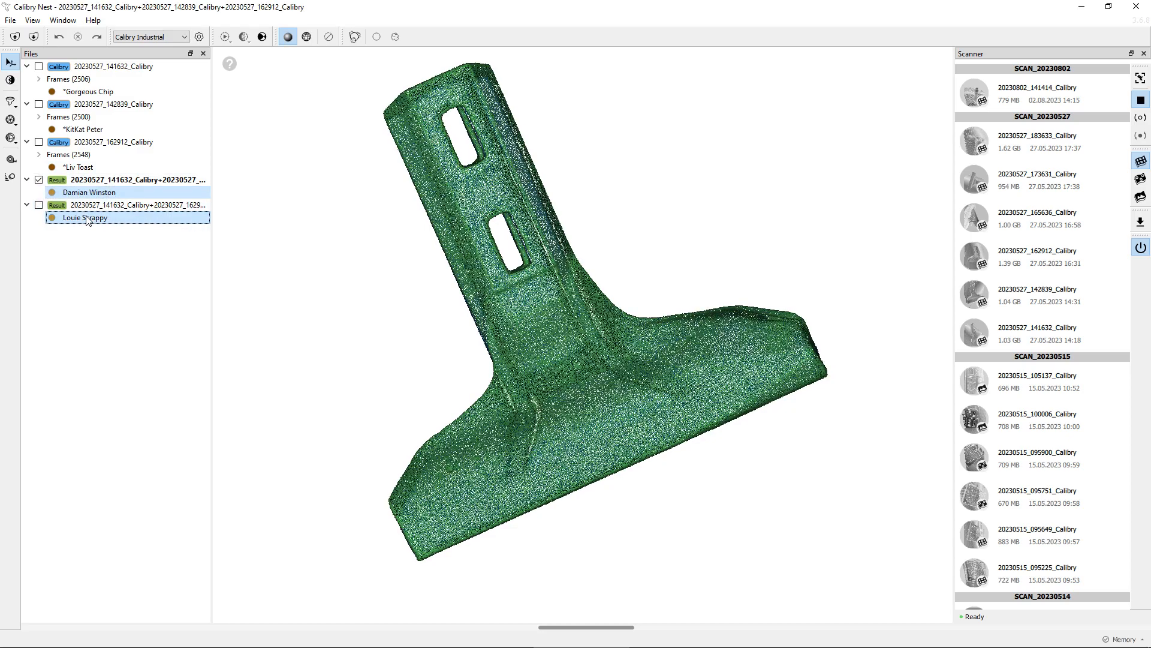
left_click_drag(232, 309, 431, 341)
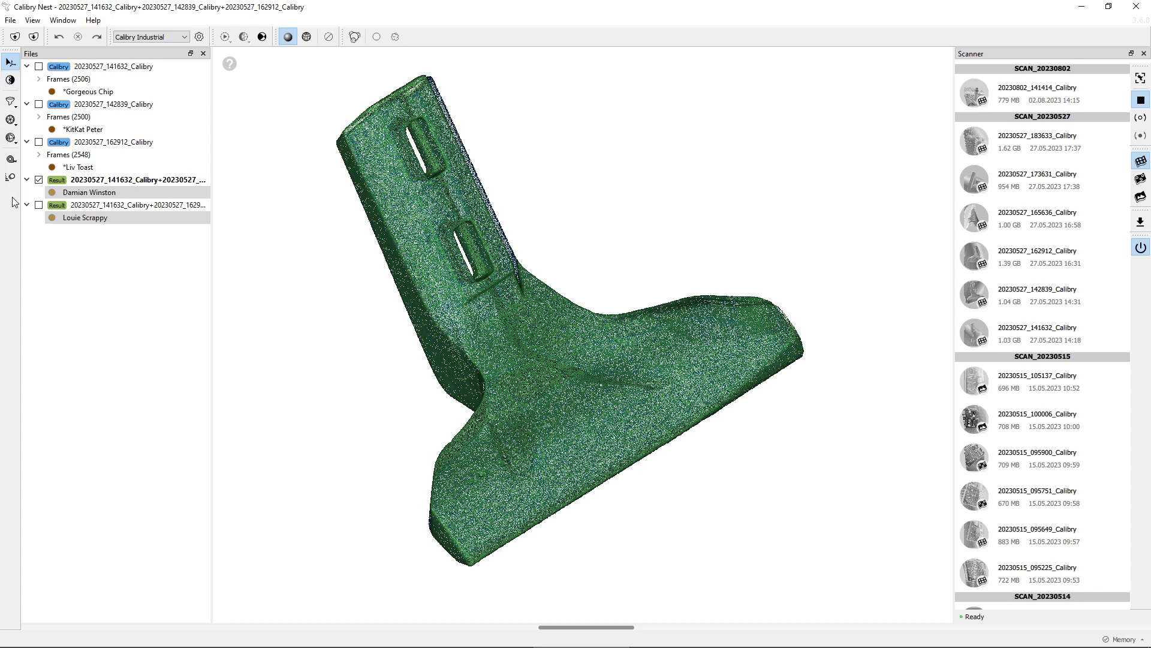
left_click(11, 178)
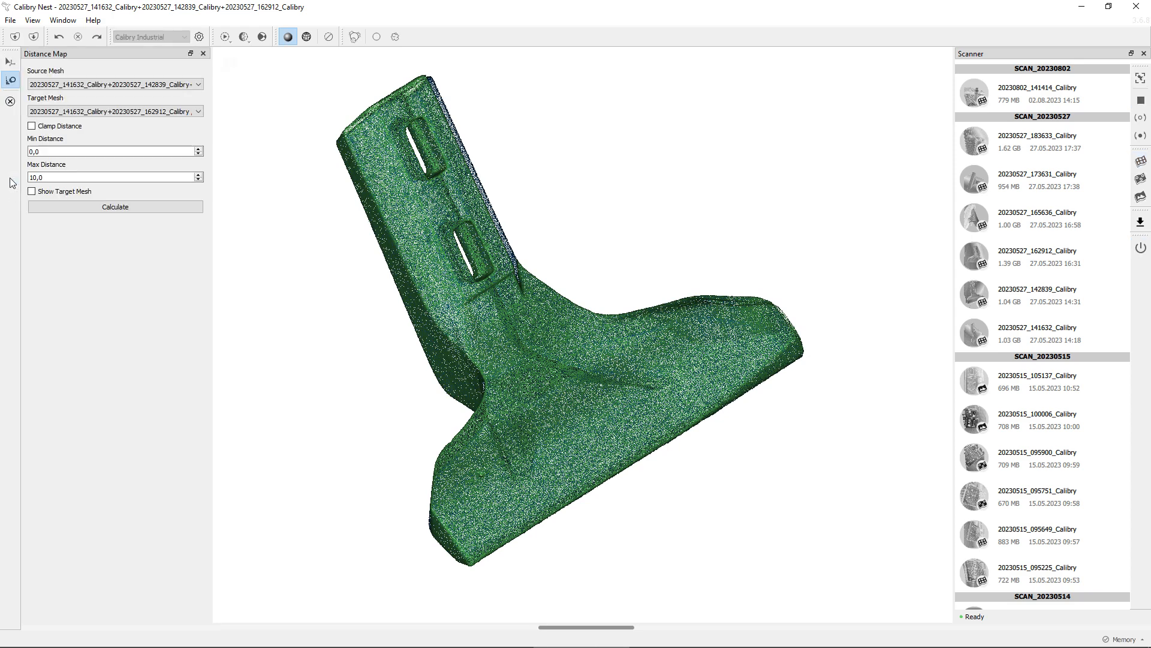
left_click(80, 85)
left_click(78, 86)
left_click(78, 110)
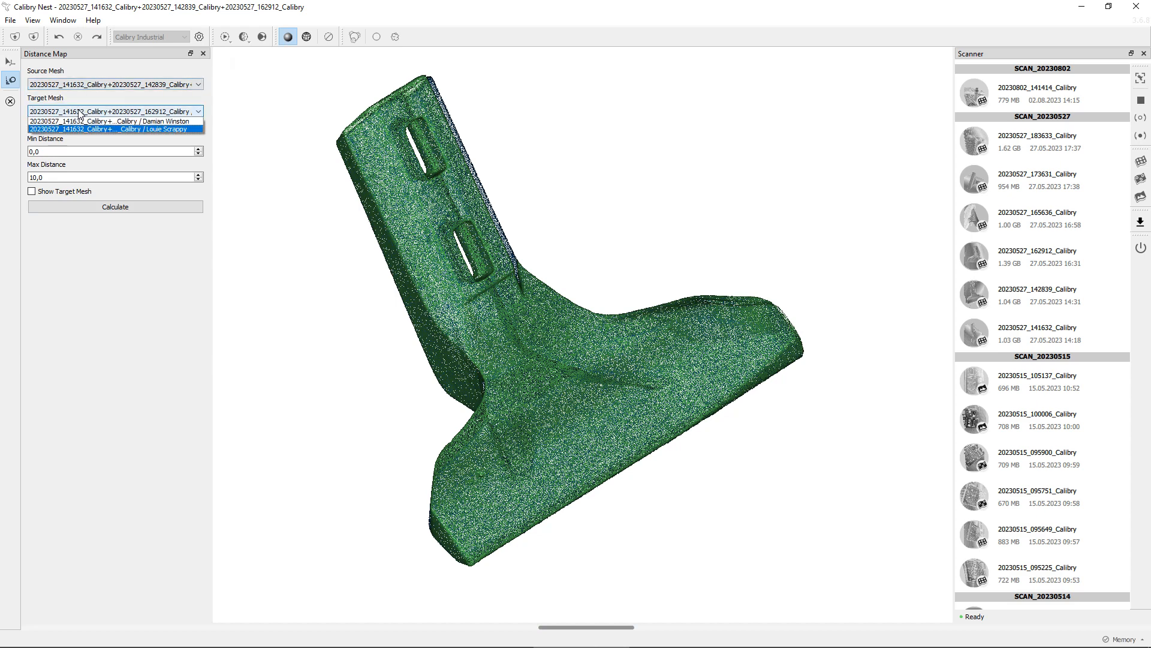
left_click(79, 111)
left_click(94, 211)
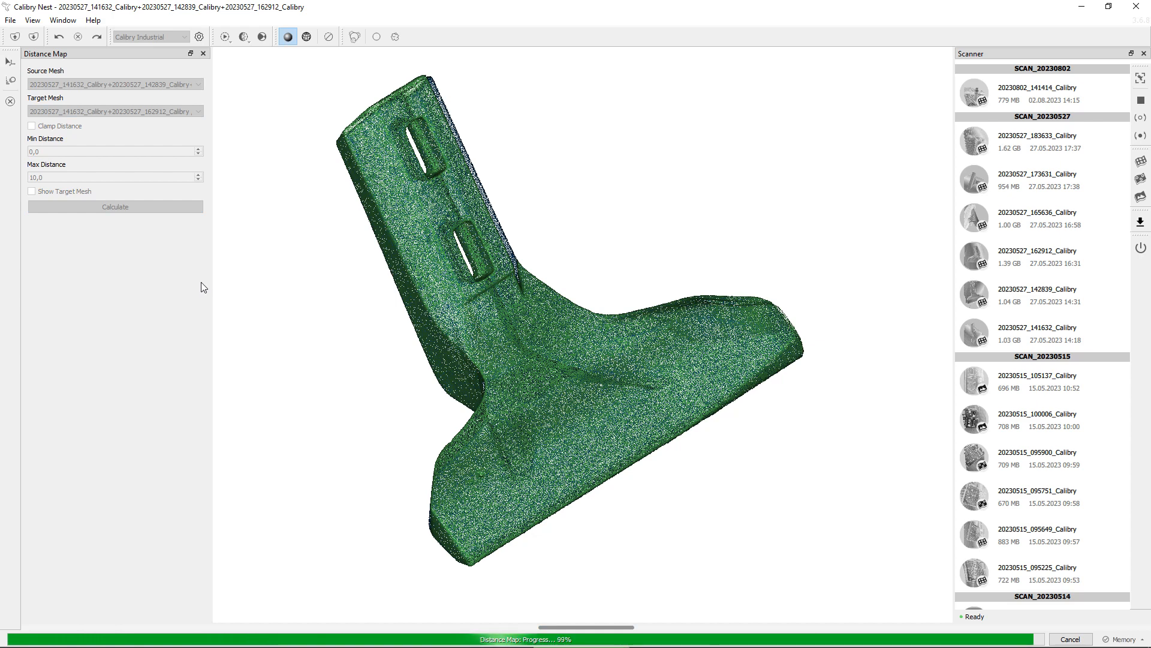
Enable Clamp Distance and set the maximum distance to 4,8
left_click_drag(327, 388, 387, 398)
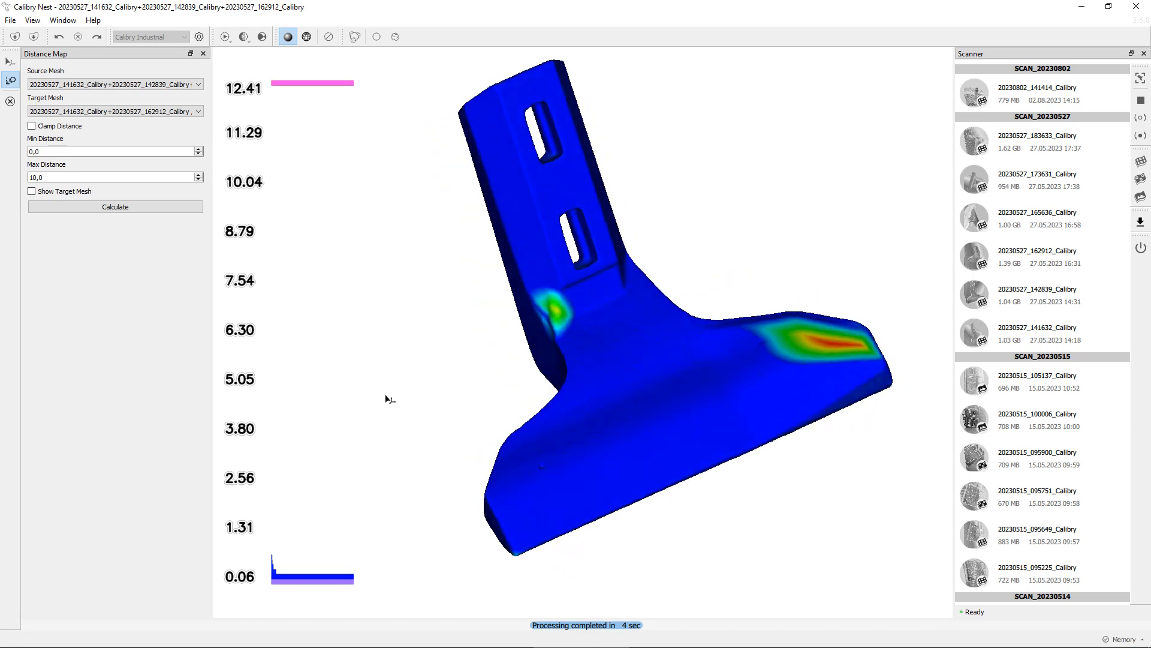
left_click(49, 127)
left_click(54, 152)
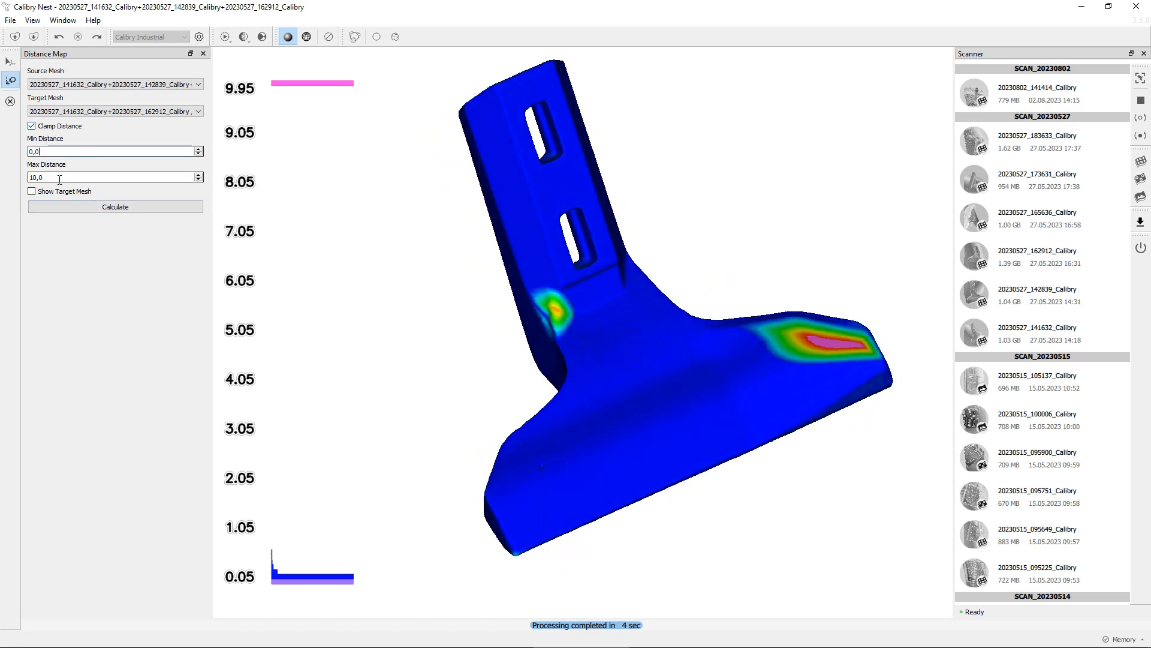
scroll(60, 178, "down", 3)
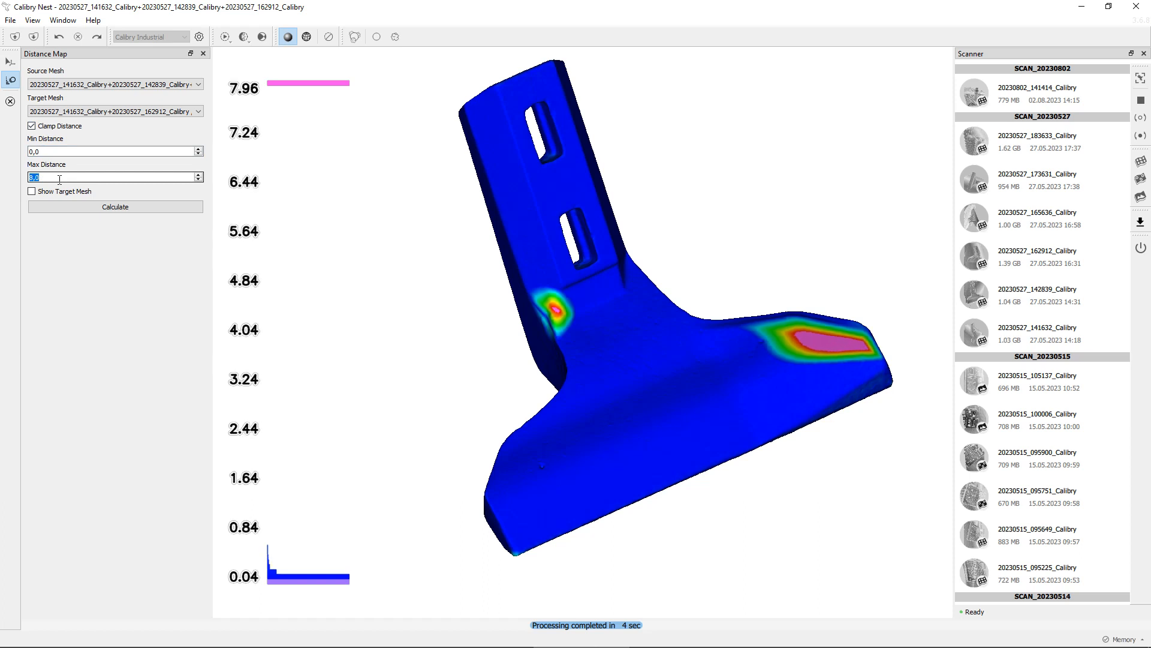
scroll(59, 178, "down", 20)
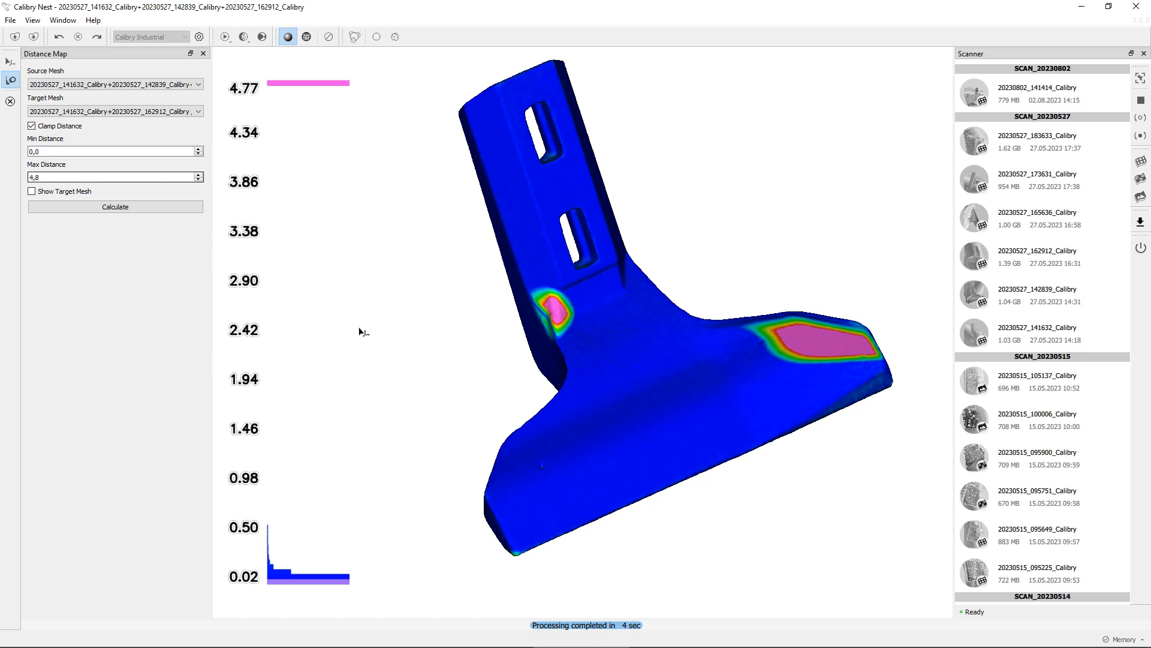
Lower the distance map's maximum distance further to highlight smaller deviations
left_click_drag(362, 328, 325, 287)
scroll(83, 176, "up", 8)
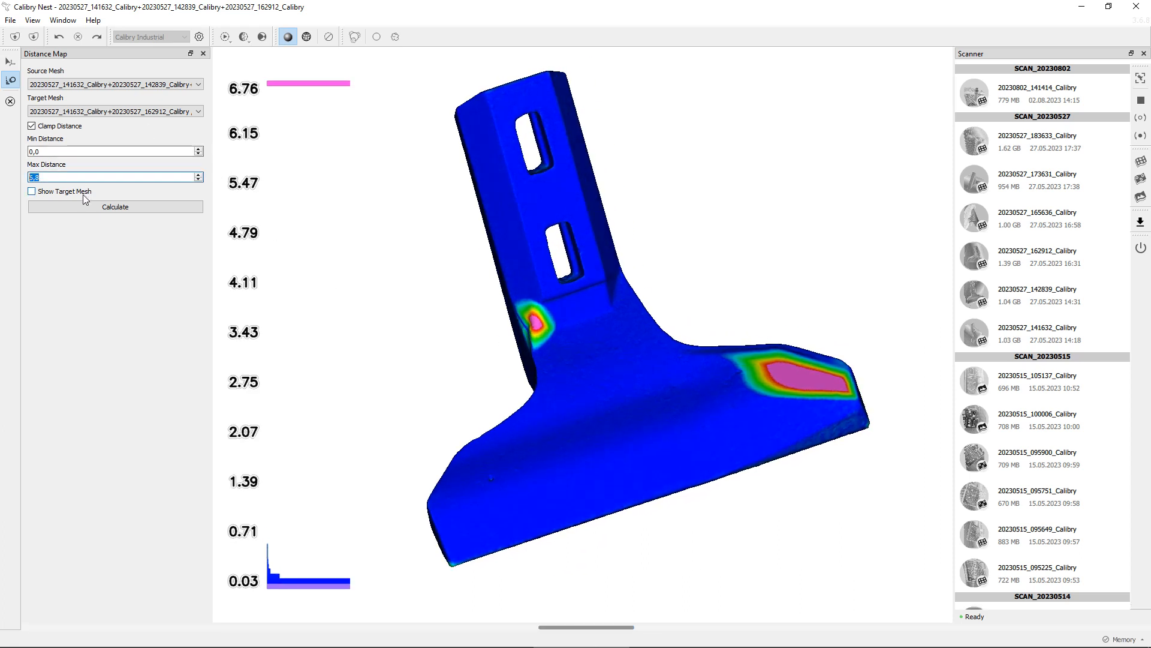
scroll(81, 178, "down", 4)
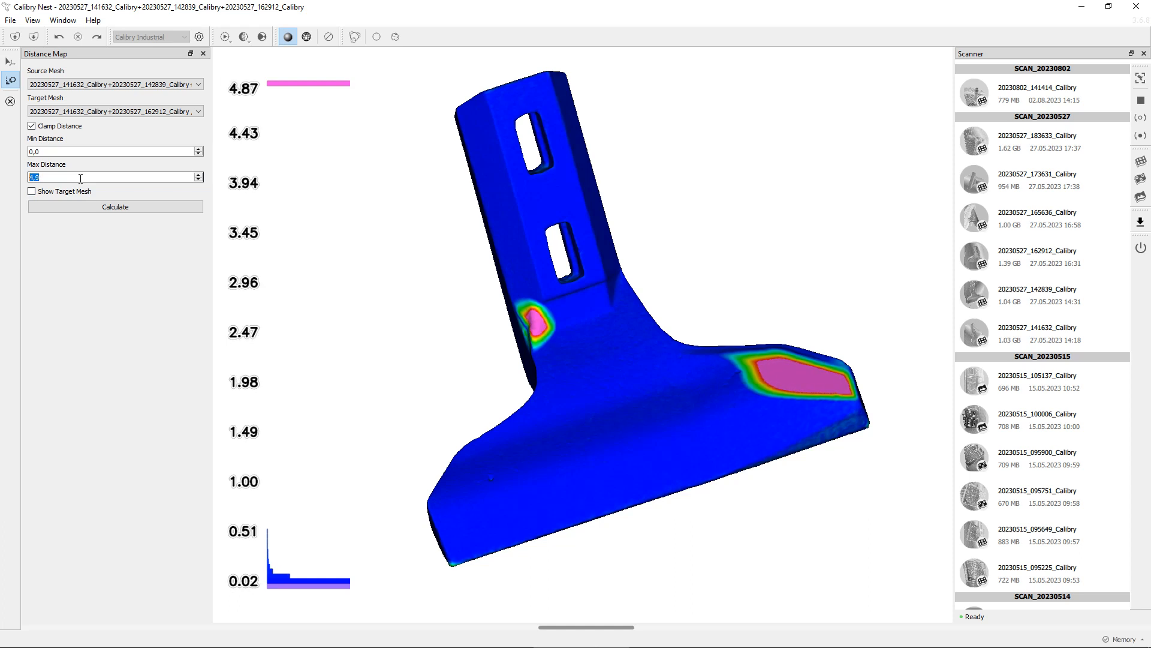
scroll(81, 178, "down", 19)
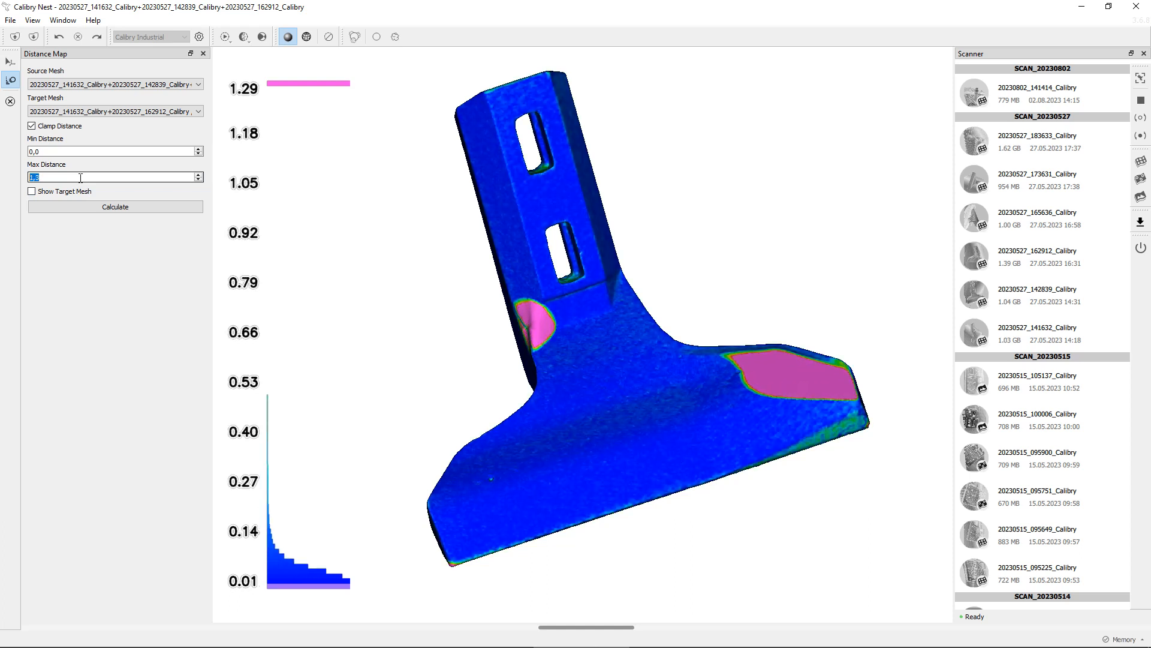
Raise the distance map's maximum distance to 16,1
scroll(81, 178, "up", 15)
scroll(80, 178, "up", 20)
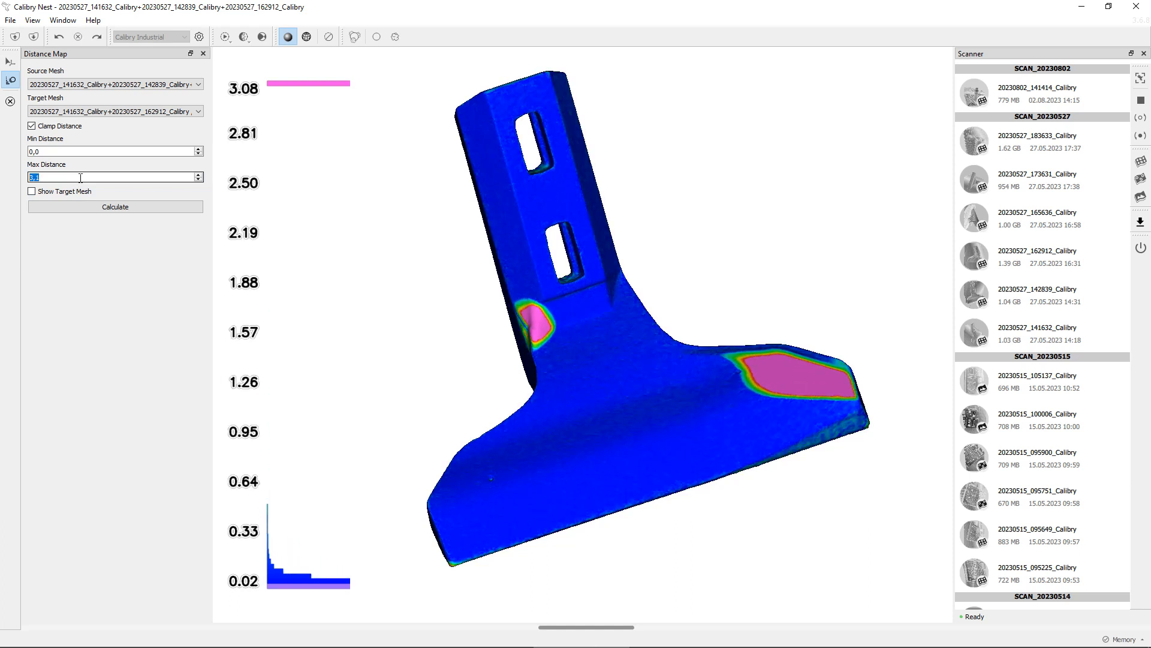
scroll(80, 177, "up", 20)
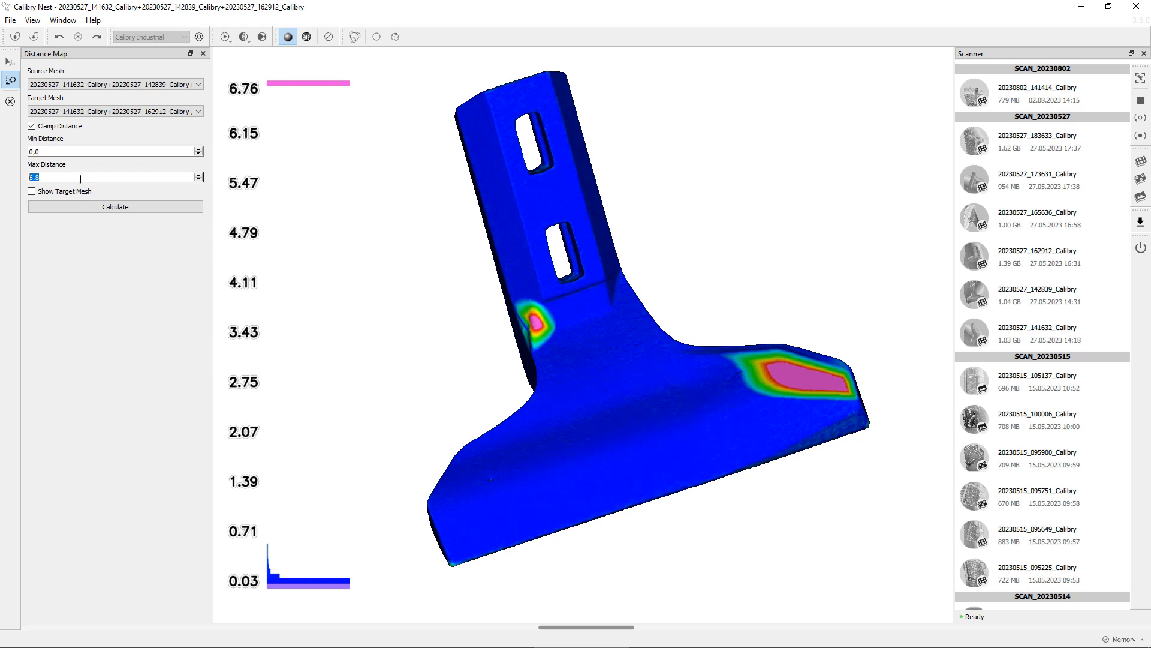
scroll(81, 177, "up", 20)
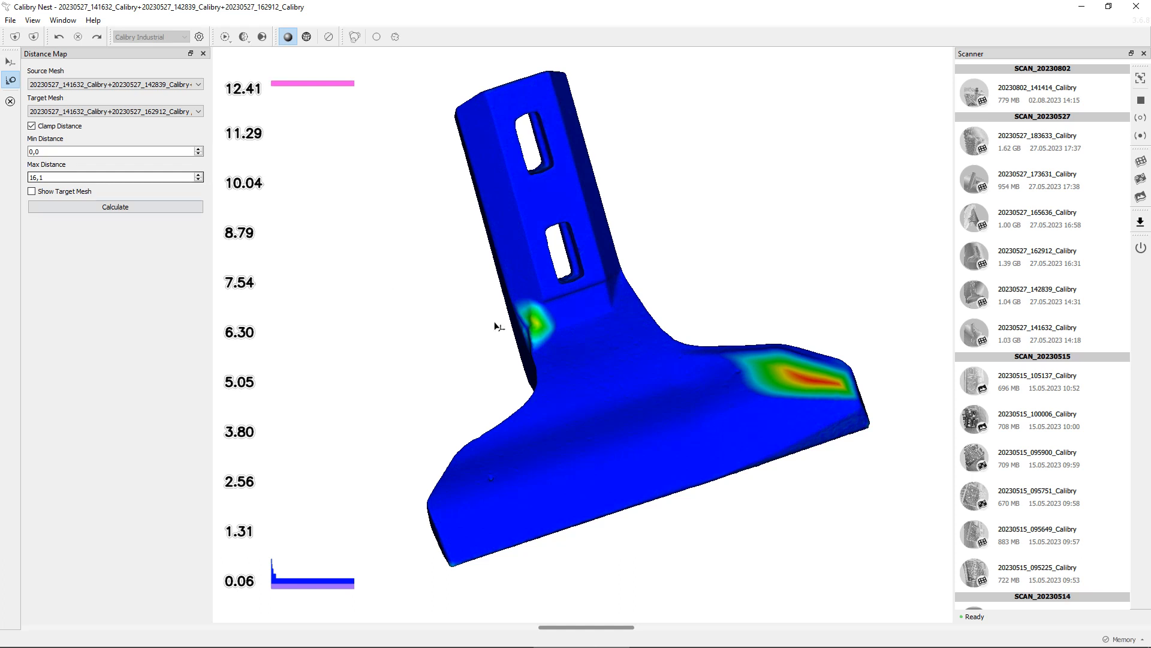
Inspect the deviation hot spots on the blade's corner and wing tip in the distance map
left_click_drag(540, 327, 607, 387)
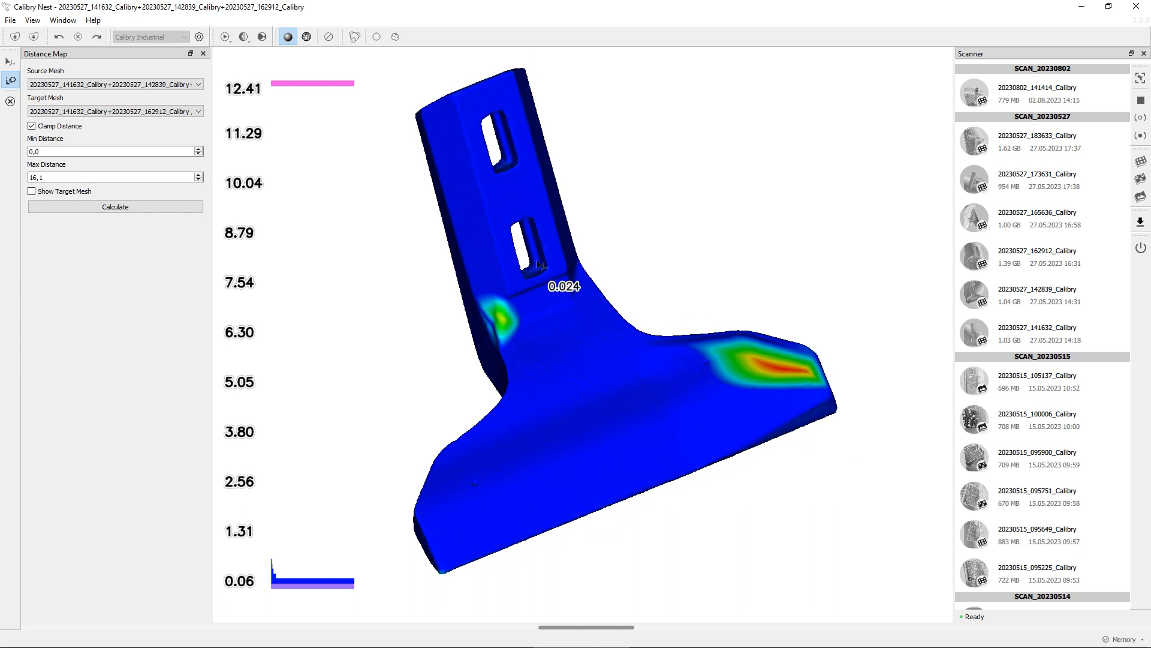
left_click_drag(542, 264, 493, 326)
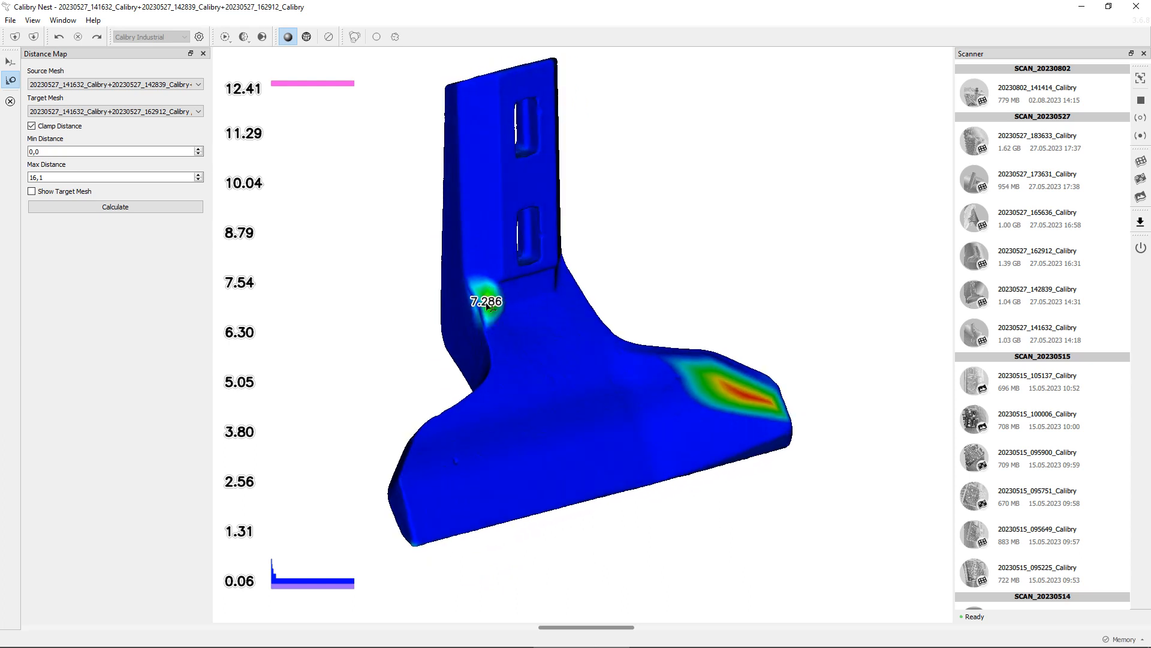
left_click_drag(557, 397, 586, 369)
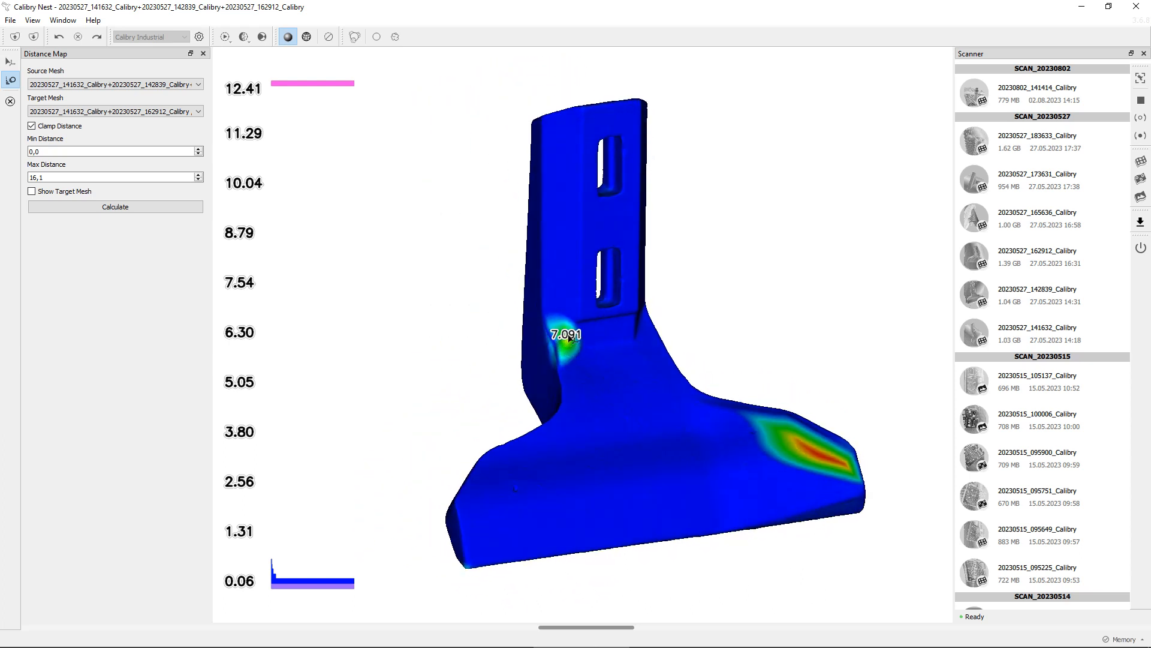
scroll(569, 344, "up", 5)
left_click_drag(569, 345, 719, 363)
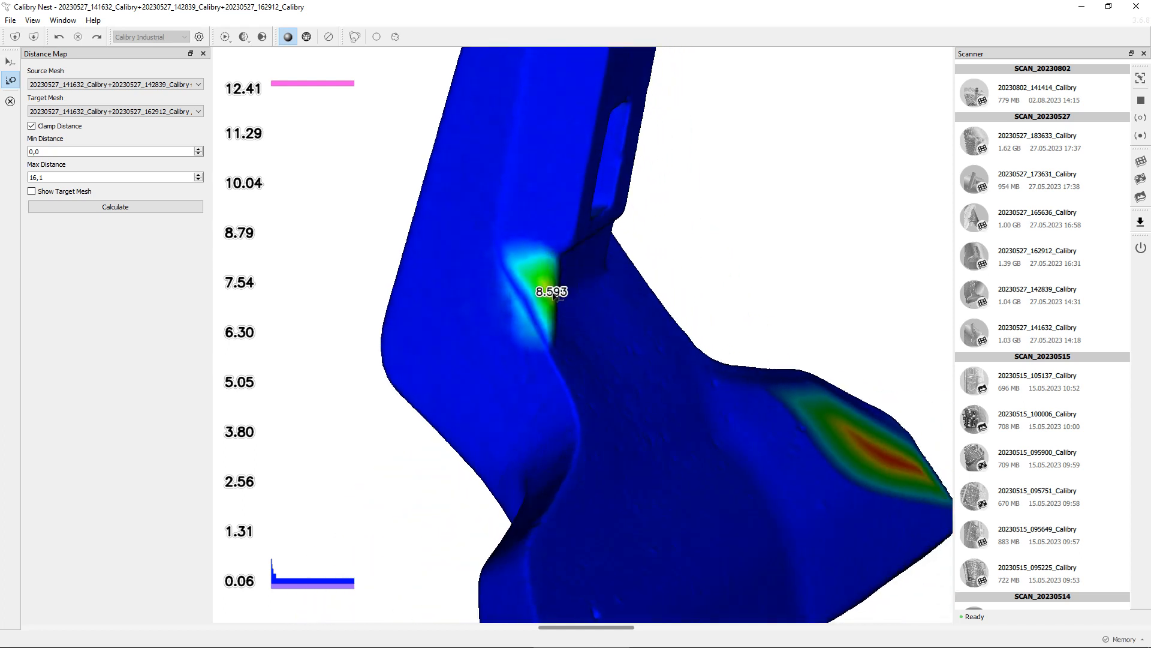
left_click_drag(786, 473, 702, 332)
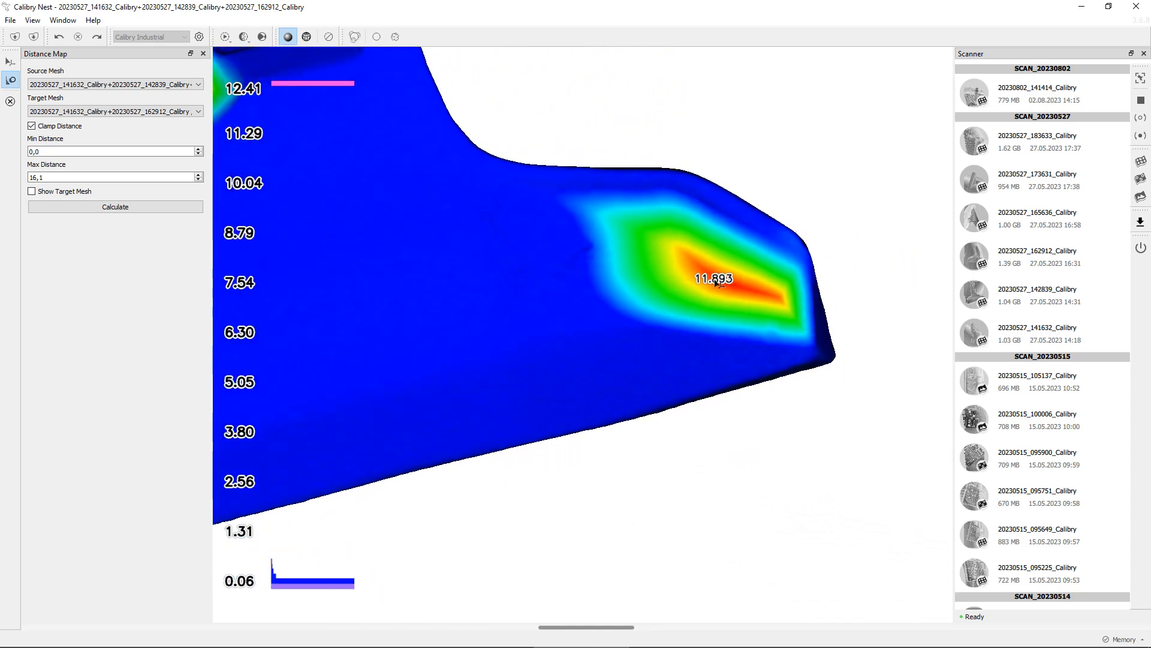
left_click_drag(726, 291, 735, 154)
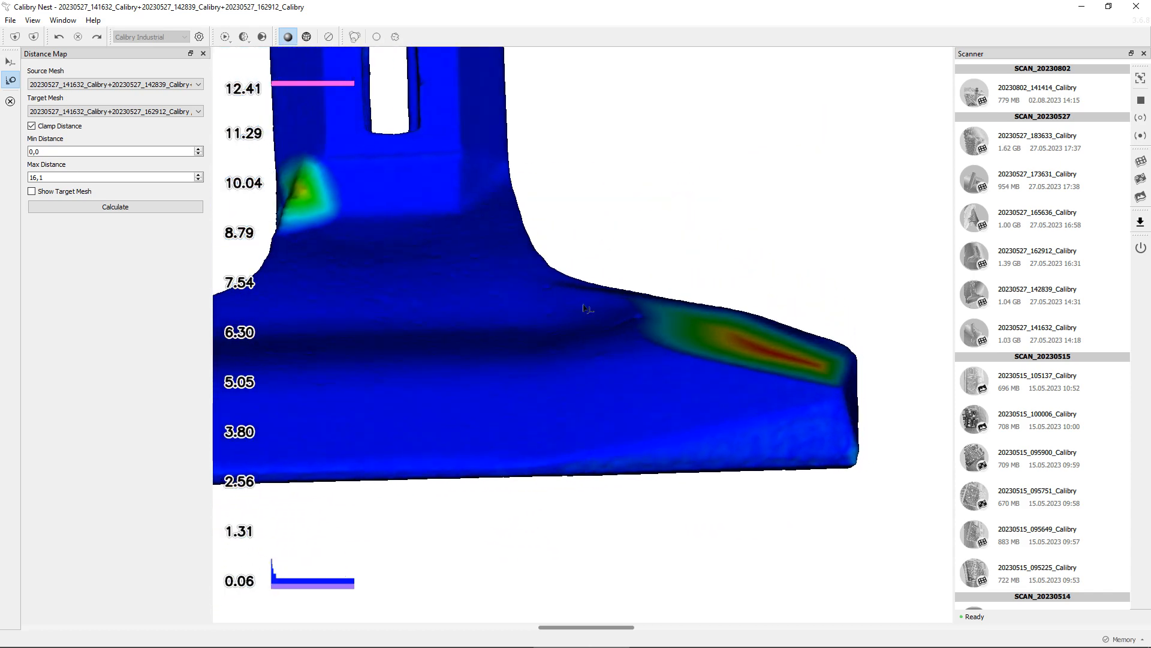
left_click_drag(587, 309, 425, 334)
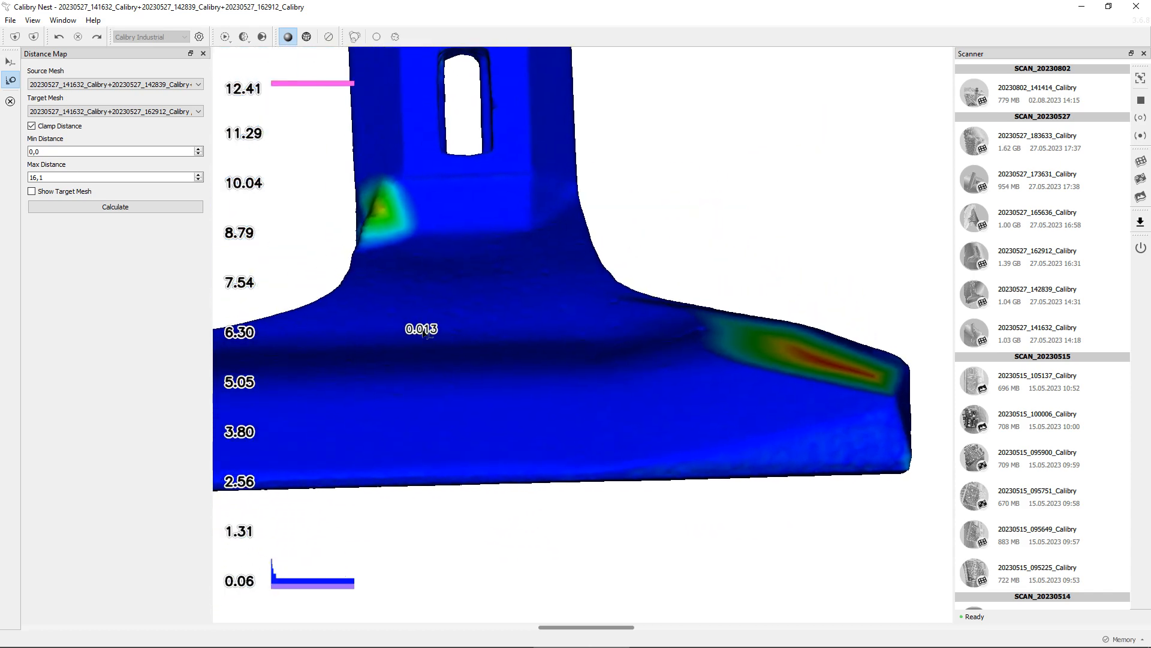
Toggle Show Target Mesh on and off to compare the target mesh with the deviation areas
left_click(81, 193)
left_click_drag(627, 369, 744, 343)
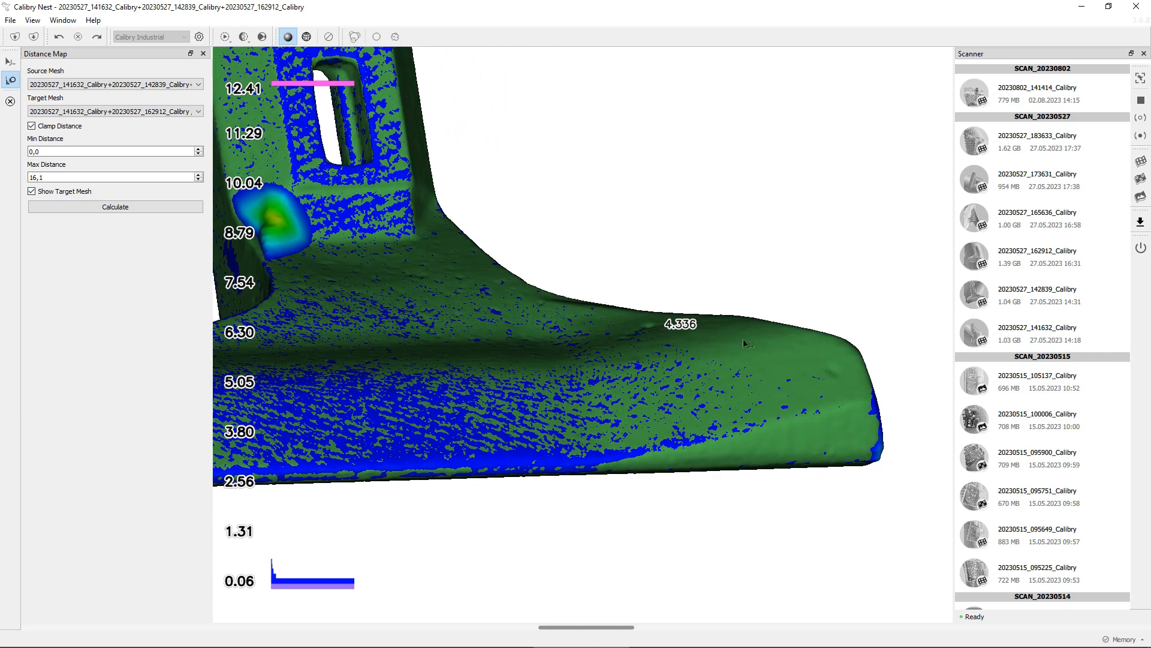
left_click(31, 192)
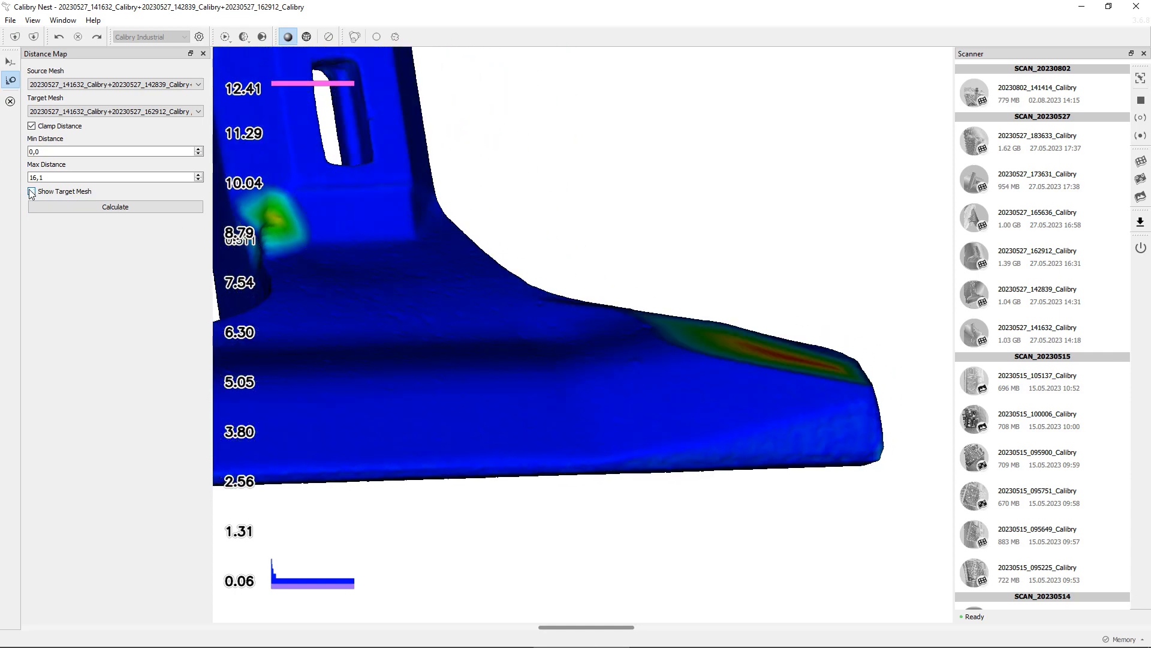
left_click(31, 192)
left_click(31, 192)
left_click(31, 192)
left_click_drag(574, 298, 795, 312)
left_click_drag(389, 307, 432, 256)
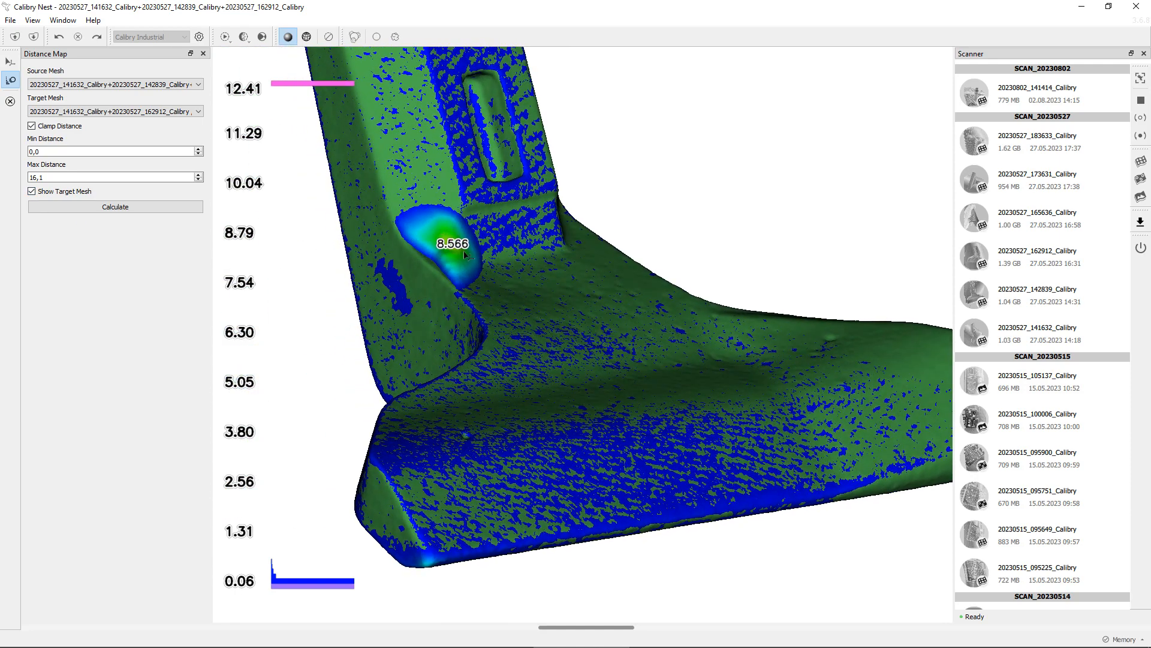
left_click(31, 192)
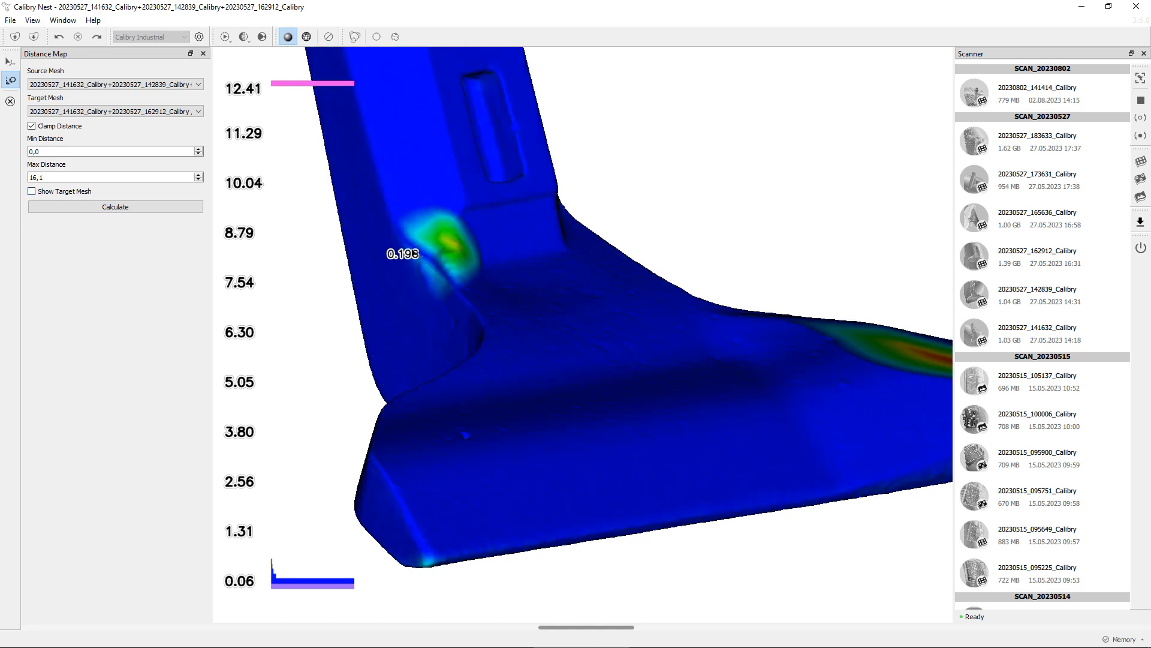
left_click_drag(444, 273, 453, 265)
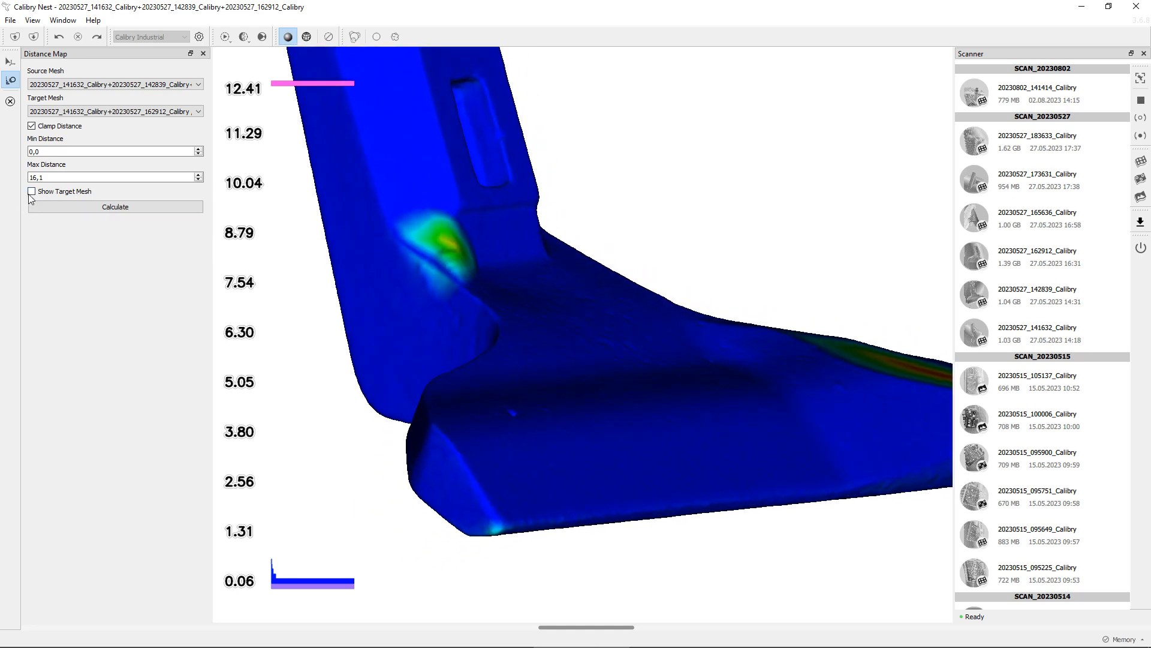
left_click(32, 192)
left_click(31, 192)
Close the Distance Map tool and display the 141632+162912 result mesh instead of the first result
scroll(534, 419, "down", 5)
mouse_move(657, 462)
left_mouse_down()
mouse_move(638, 471)
mouse_move(643, 444)
mouse_move(576, 433)
mouse_move(735, 429)
mouse_move(615, 431)
mouse_move(504, 472)
mouse_move(599, 487)
mouse_move(657, 451)
left_mouse_up()
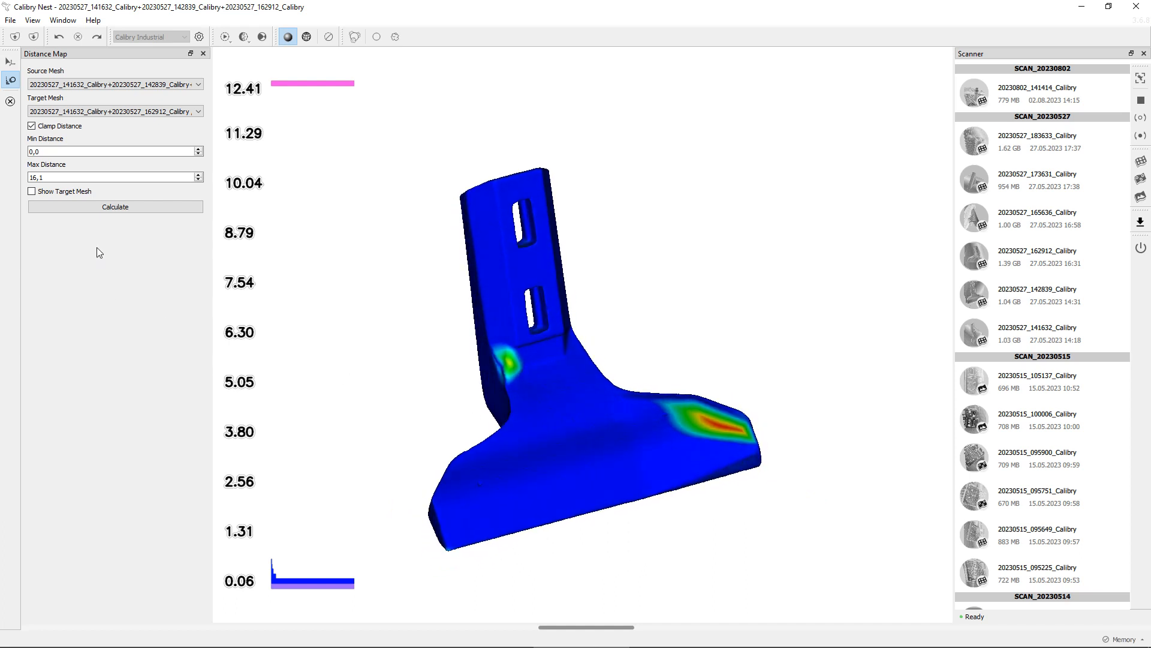
left_click(11, 105)
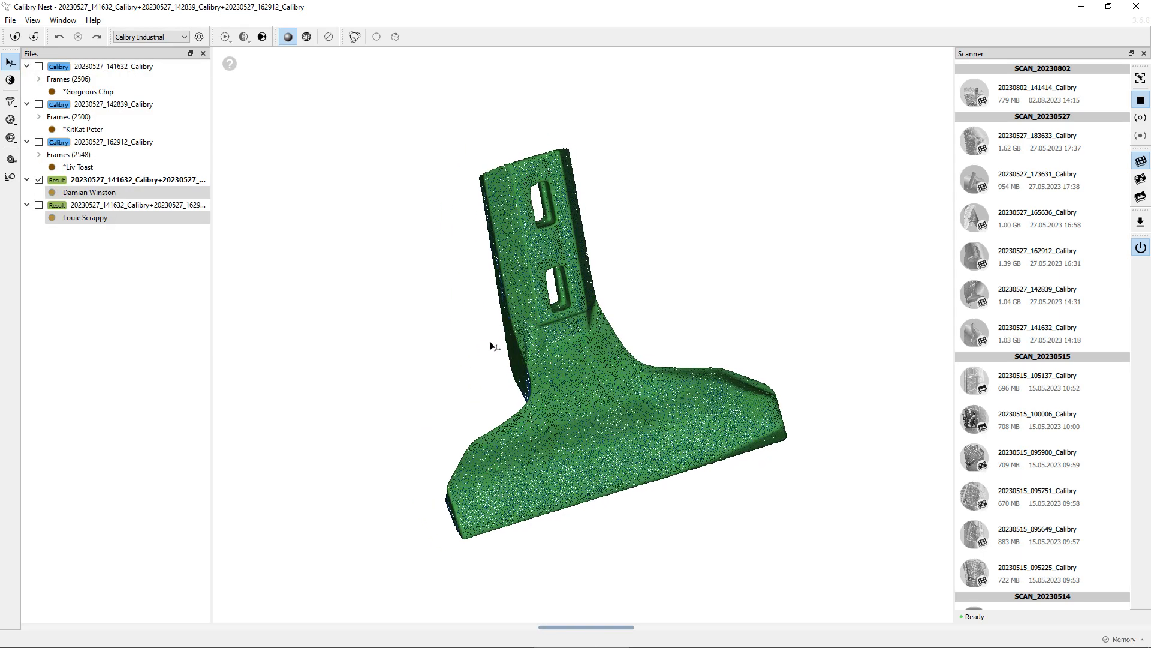
left_click(97, 220)
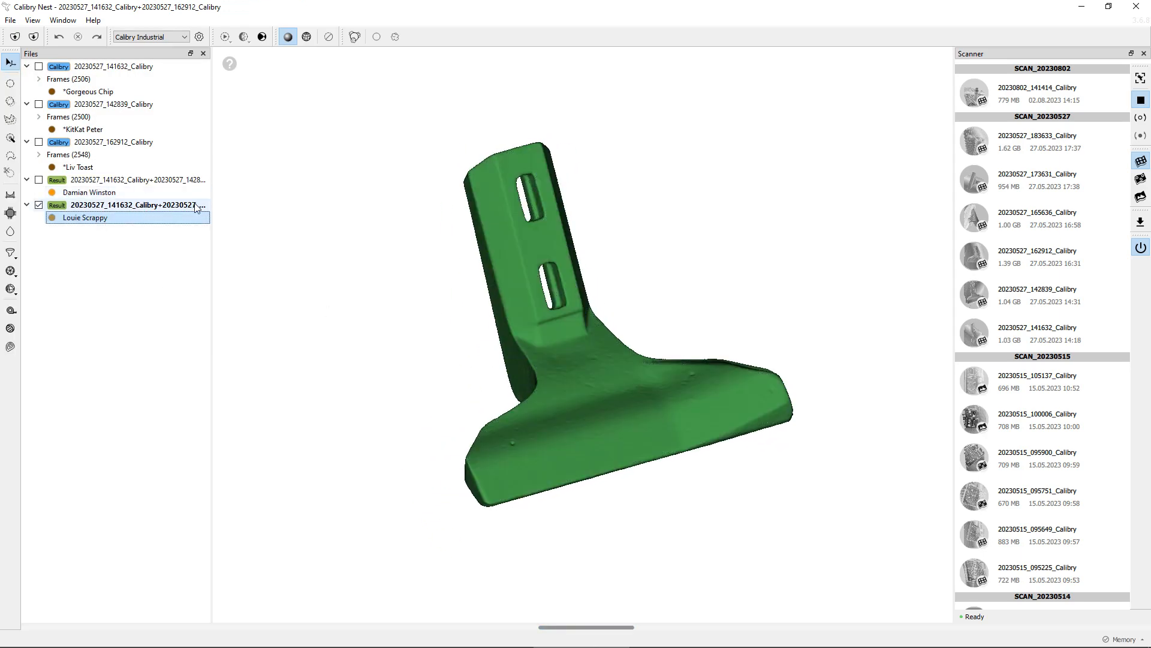